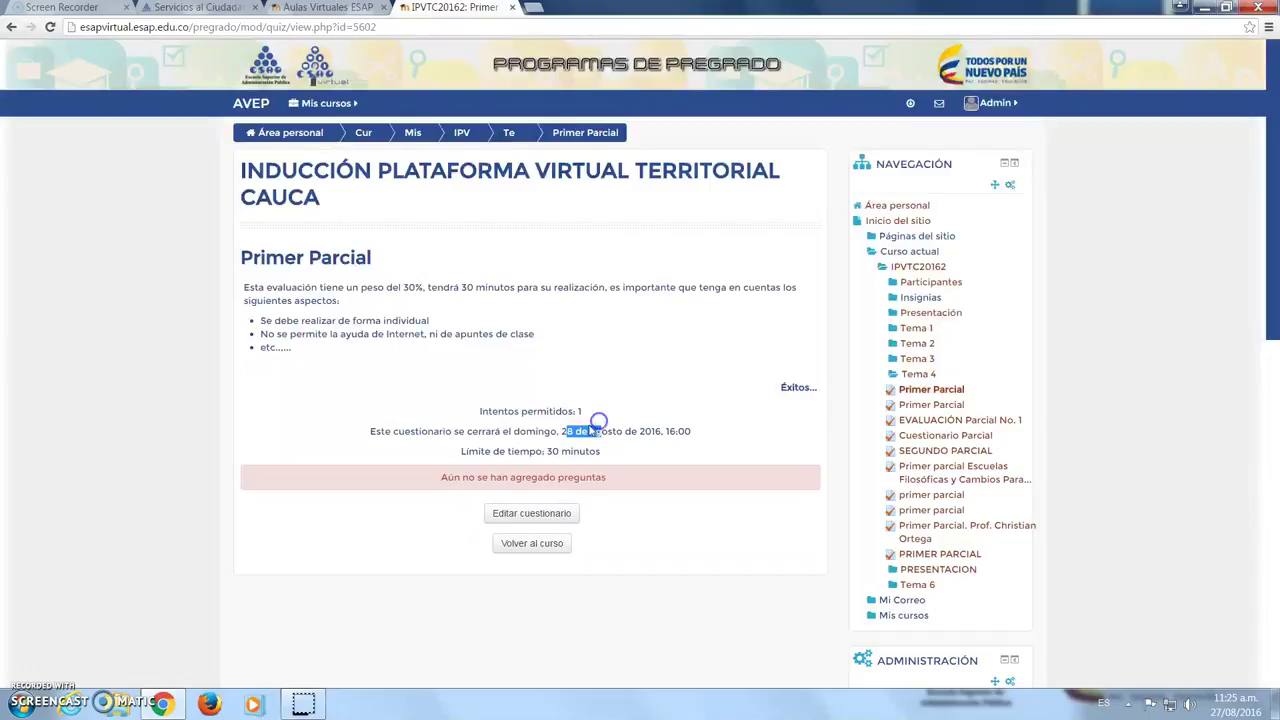
Open the Primer Parcial quiz for editing and check its question count and maximum grade
click(550, 452)
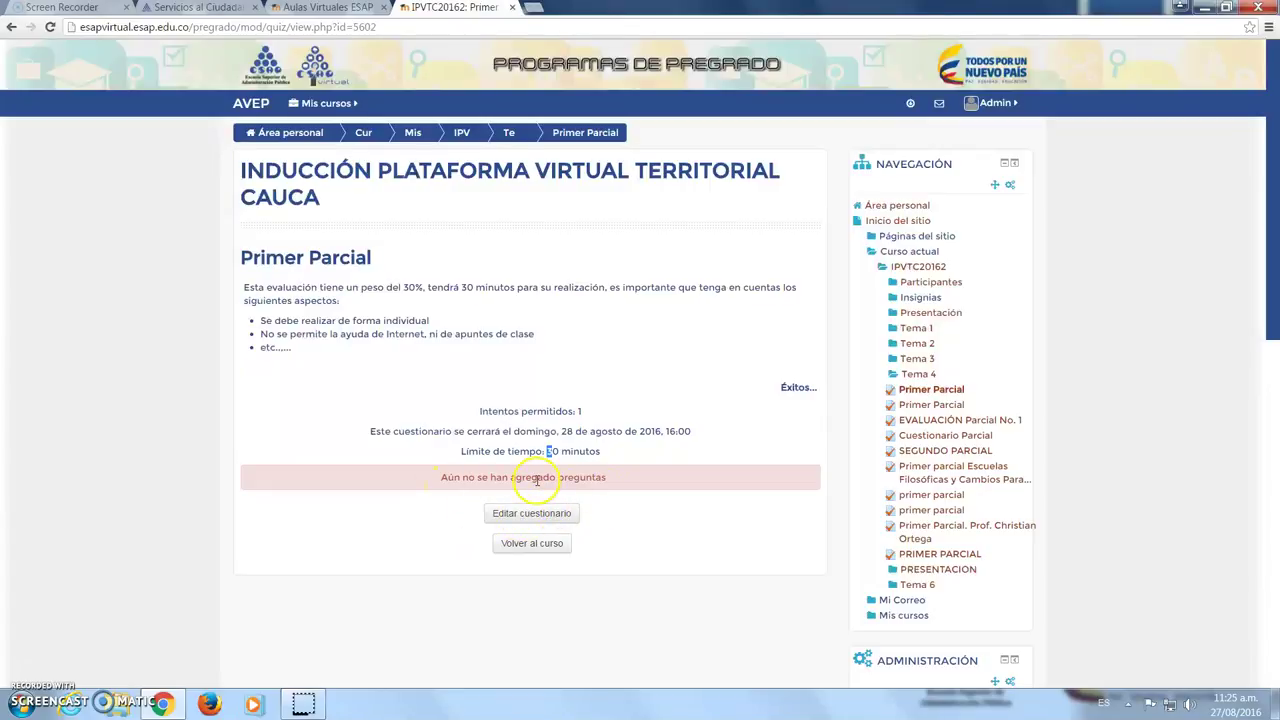
click(541, 514)
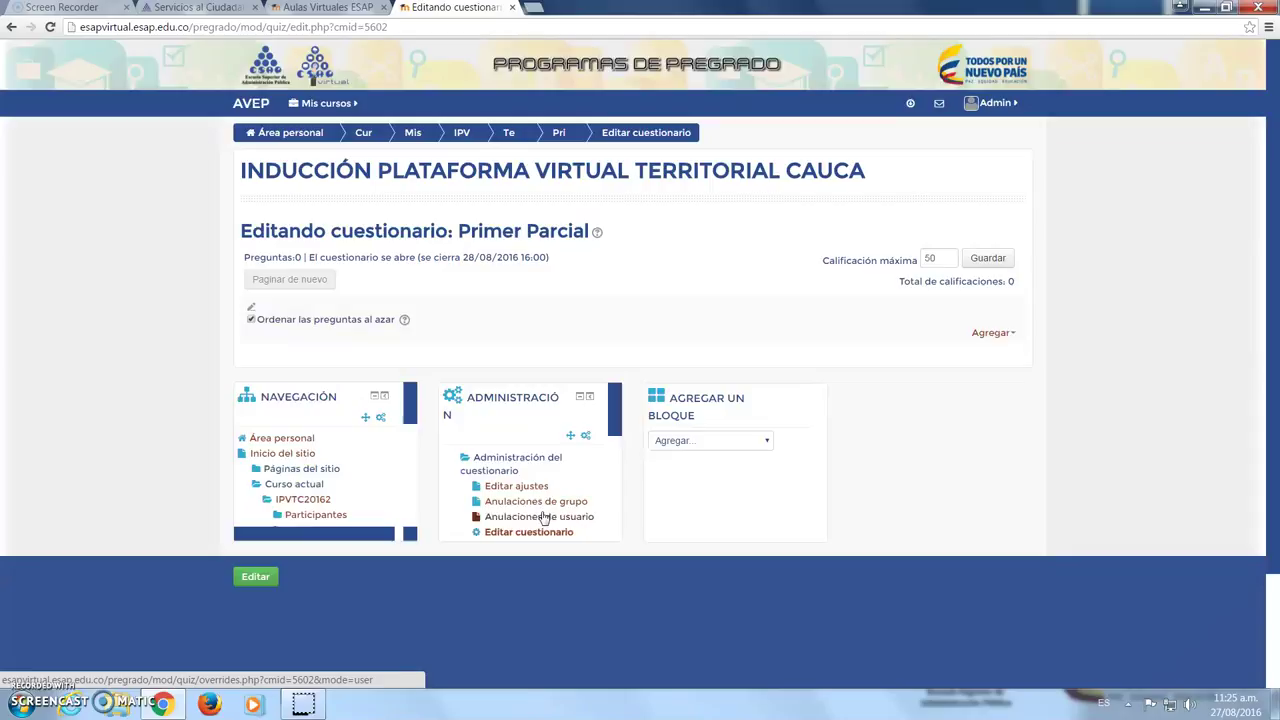
double_click(300, 256)
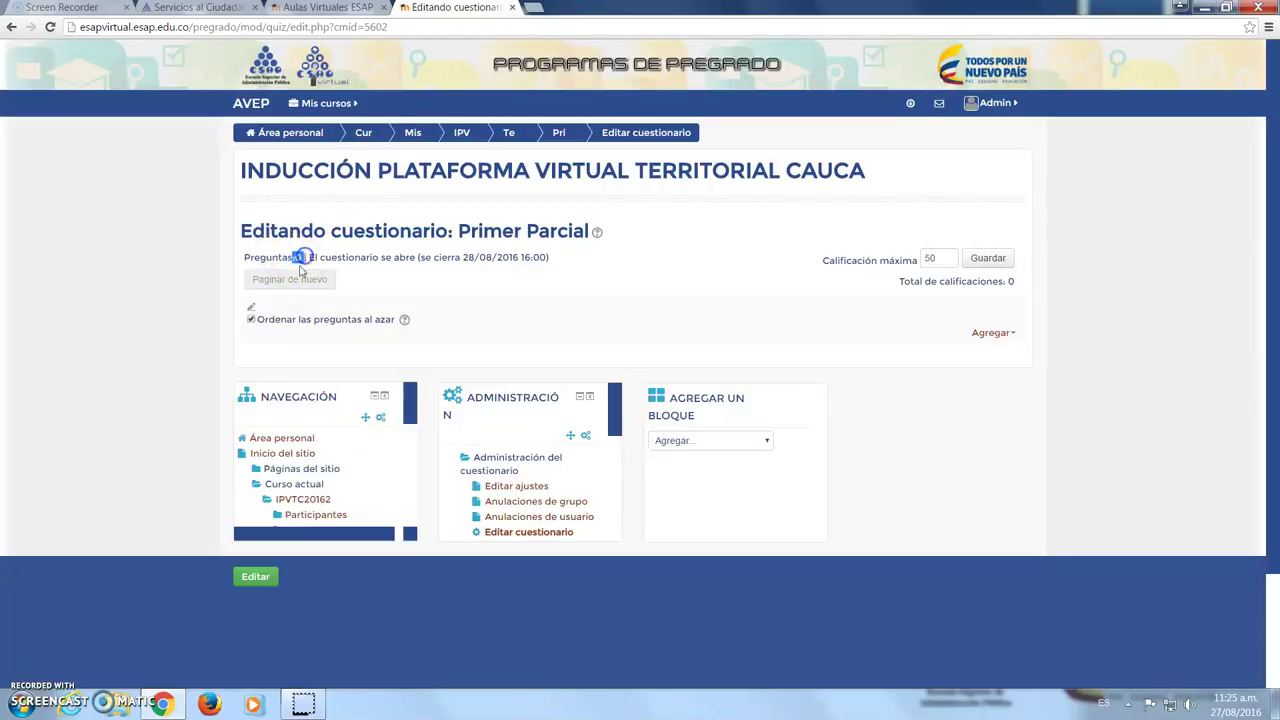
click(945, 259)
click(945, 259)
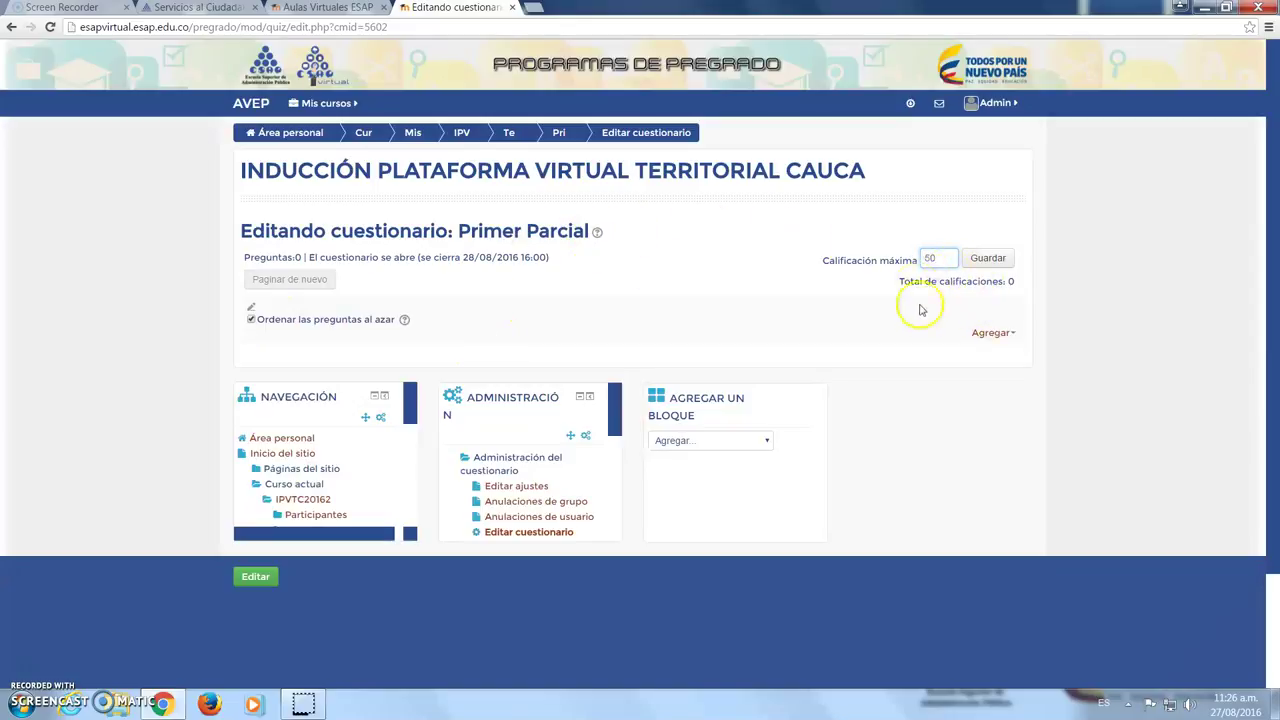
Review the calculated question type descriptions and add a new Emparejamiento question to the quiz
click(990, 333)
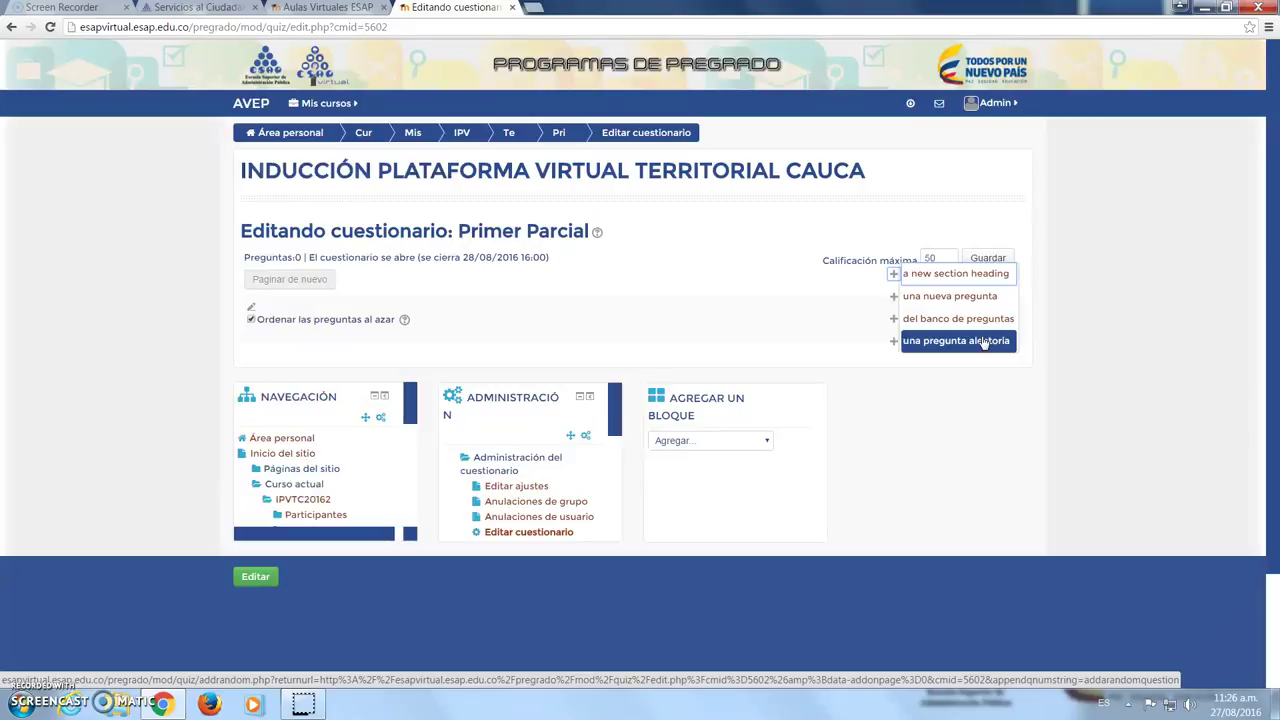
click(962, 296)
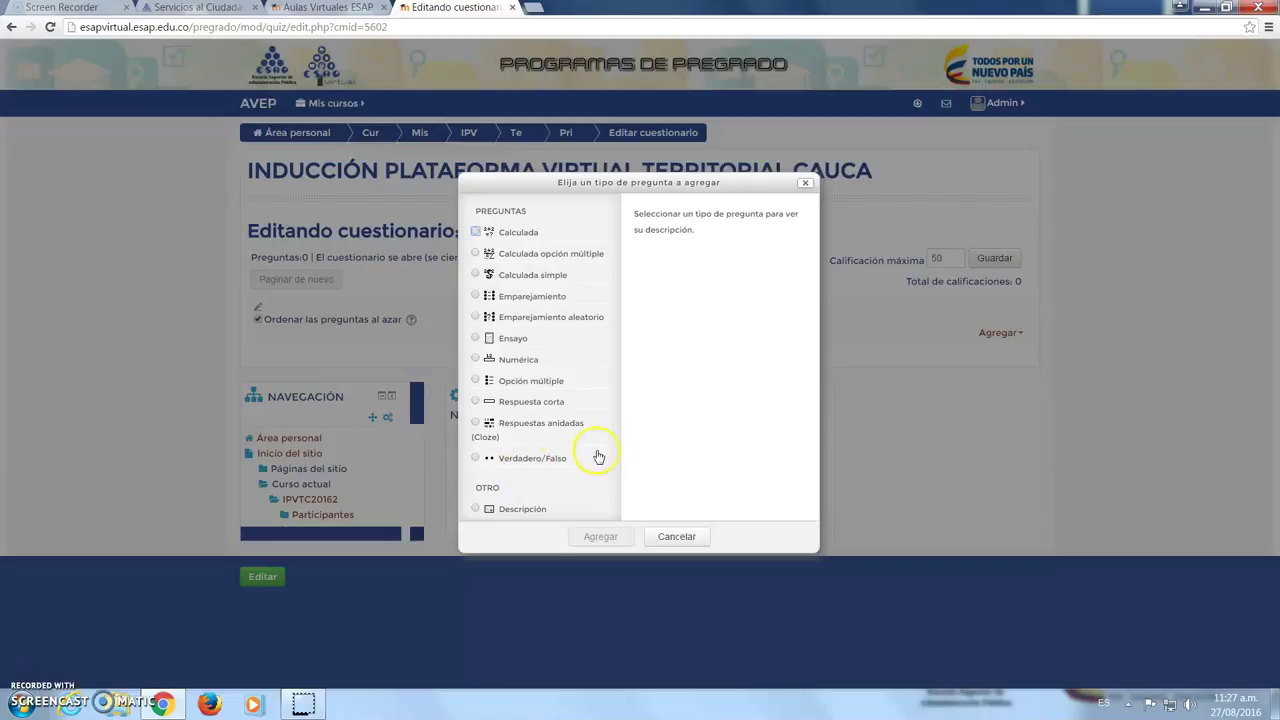
click(476, 231)
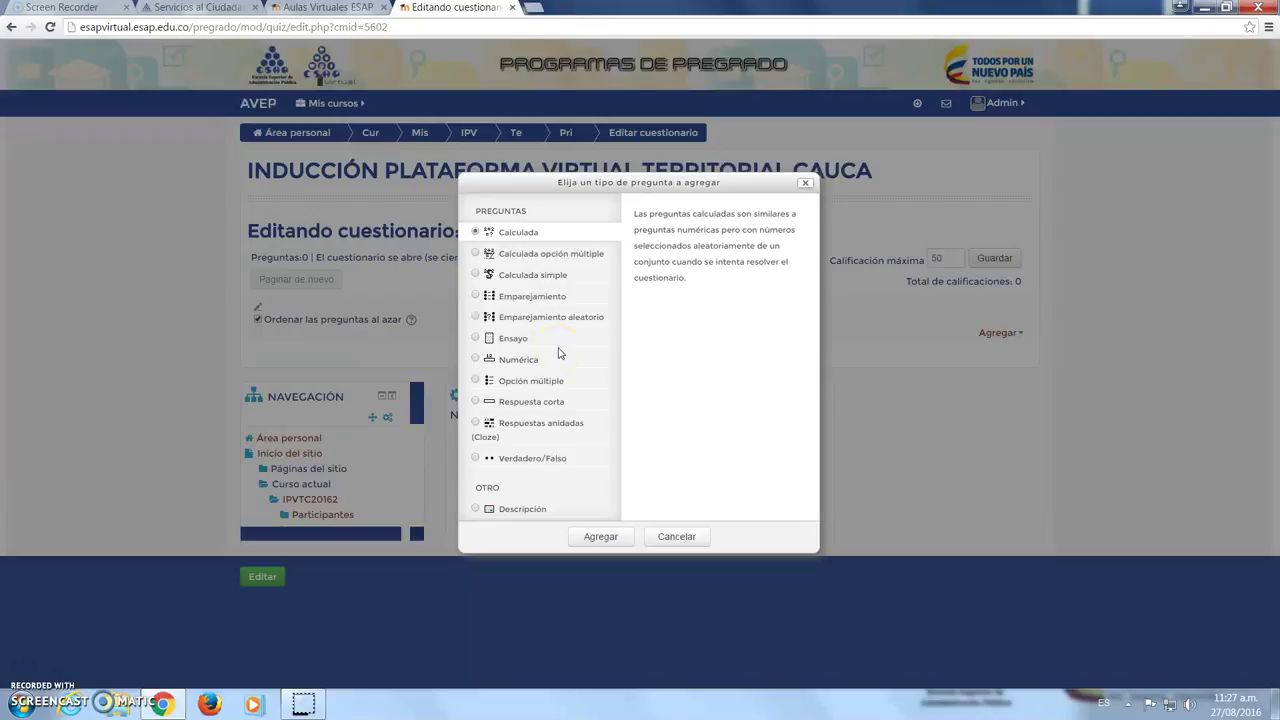
click(538, 254)
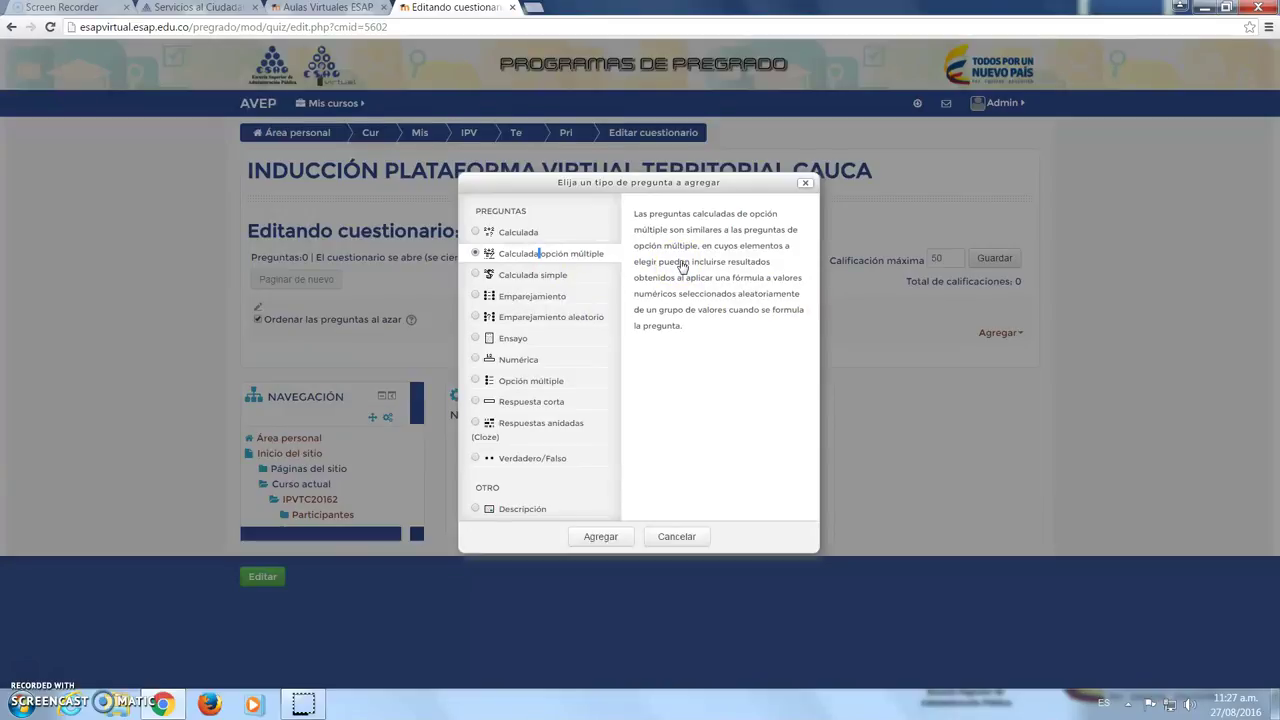
click(530, 276)
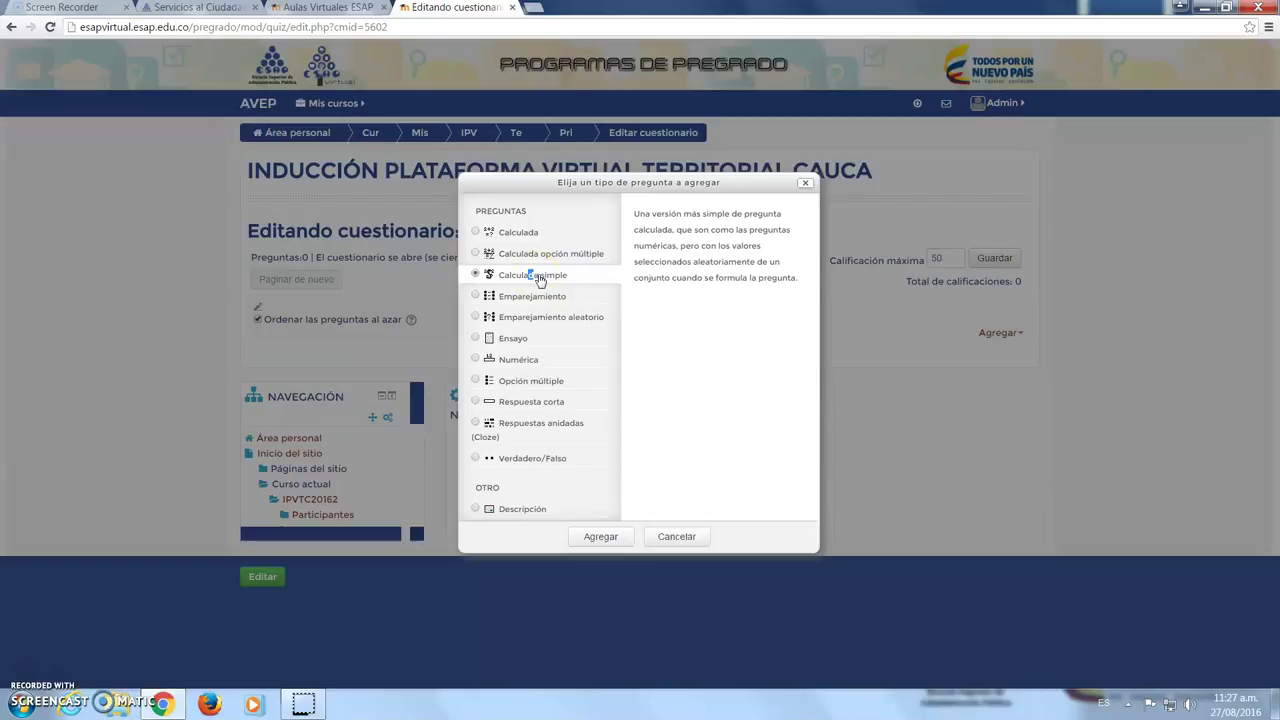
click(508, 296)
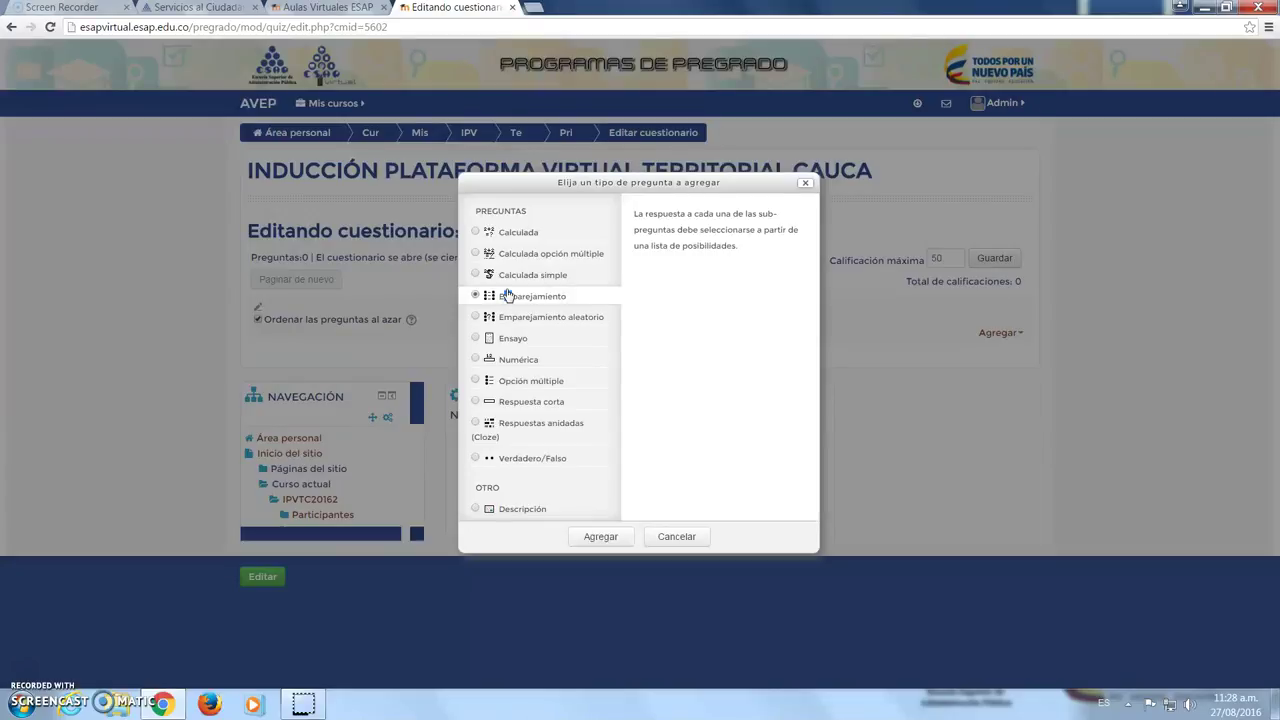
drag(494, 295, 504, 304)
click(601, 537)
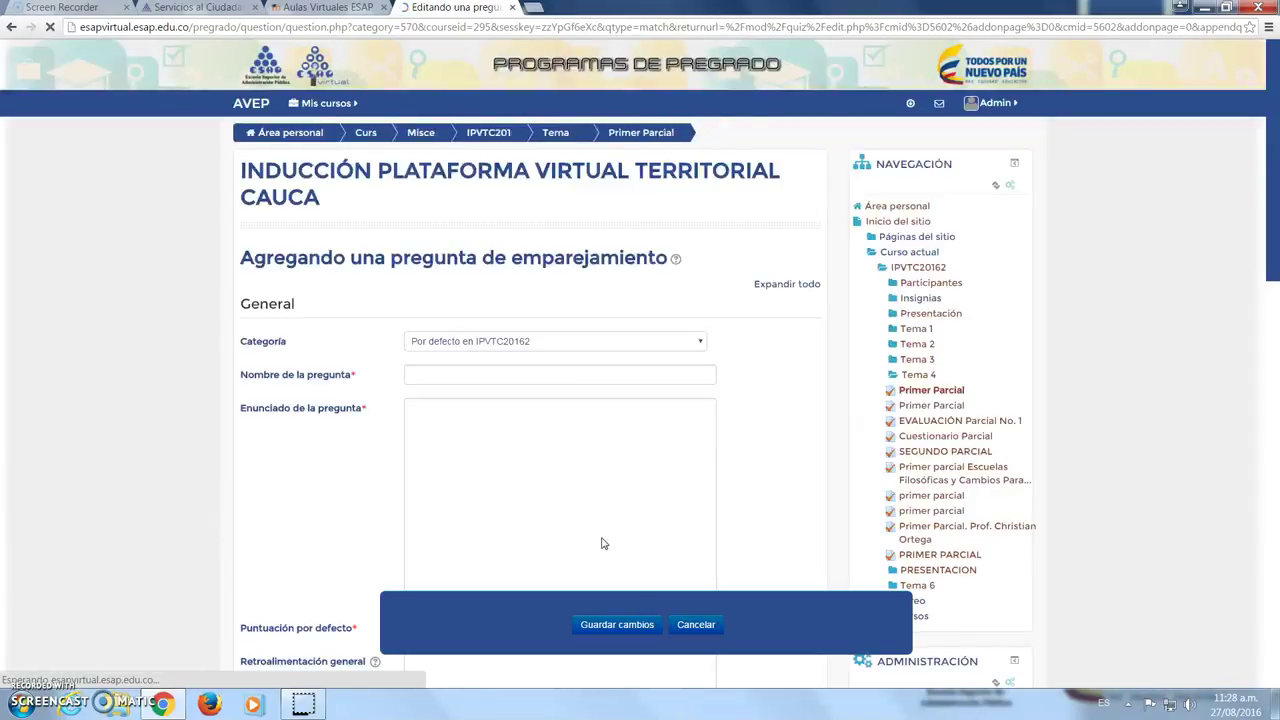
Examine the category choices and the collapsible General and Respuestas sections of the matching question form
click(521, 345)
click(522, 345)
click(523, 345)
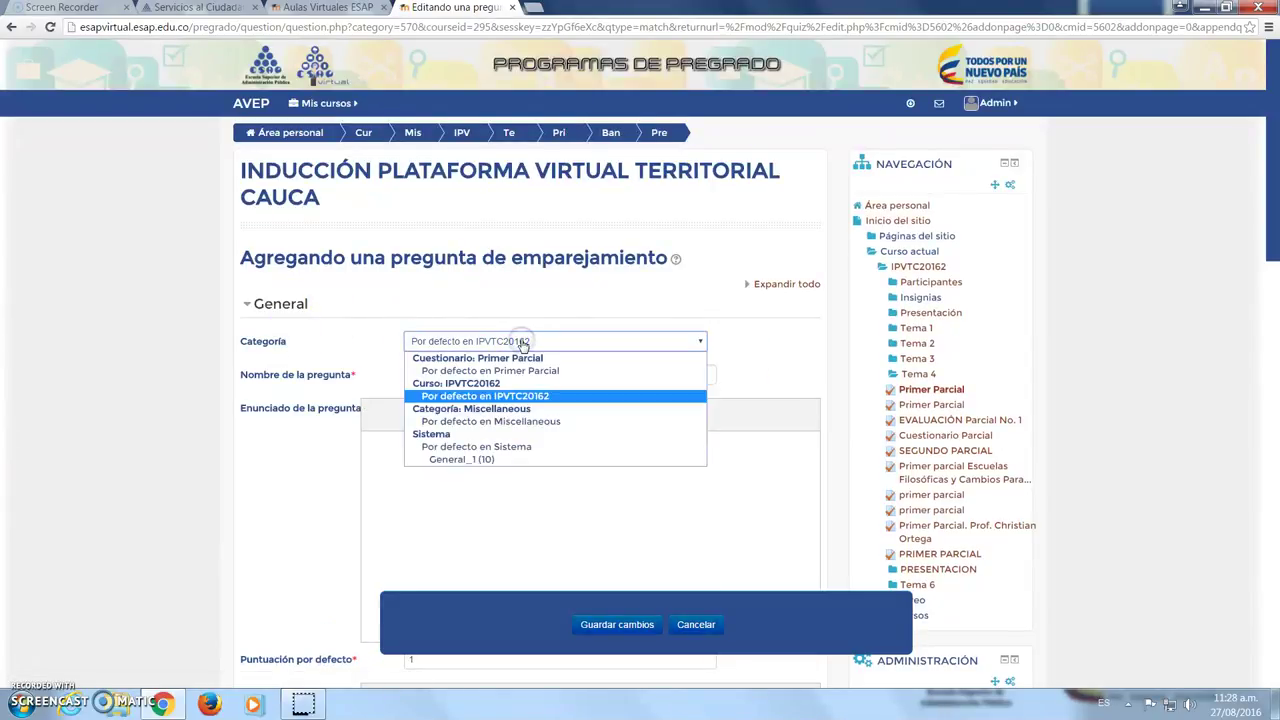
click(500, 400)
click(258, 305)
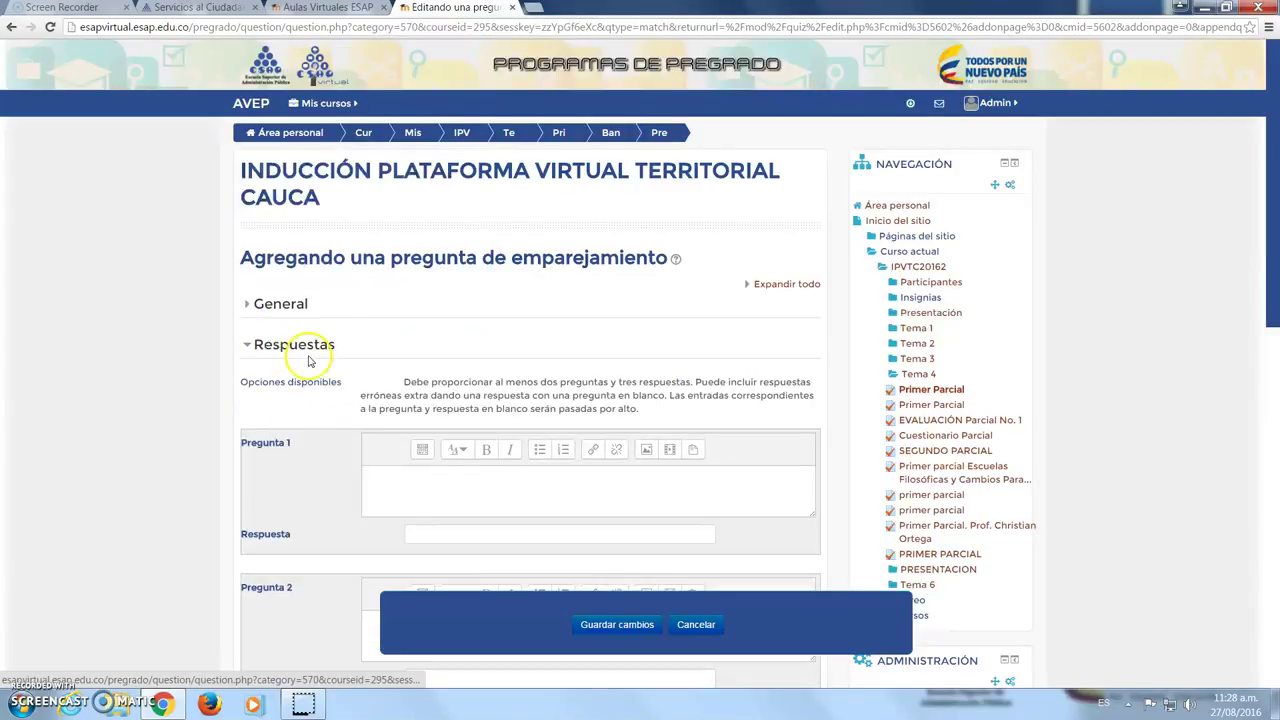
click(256, 345)
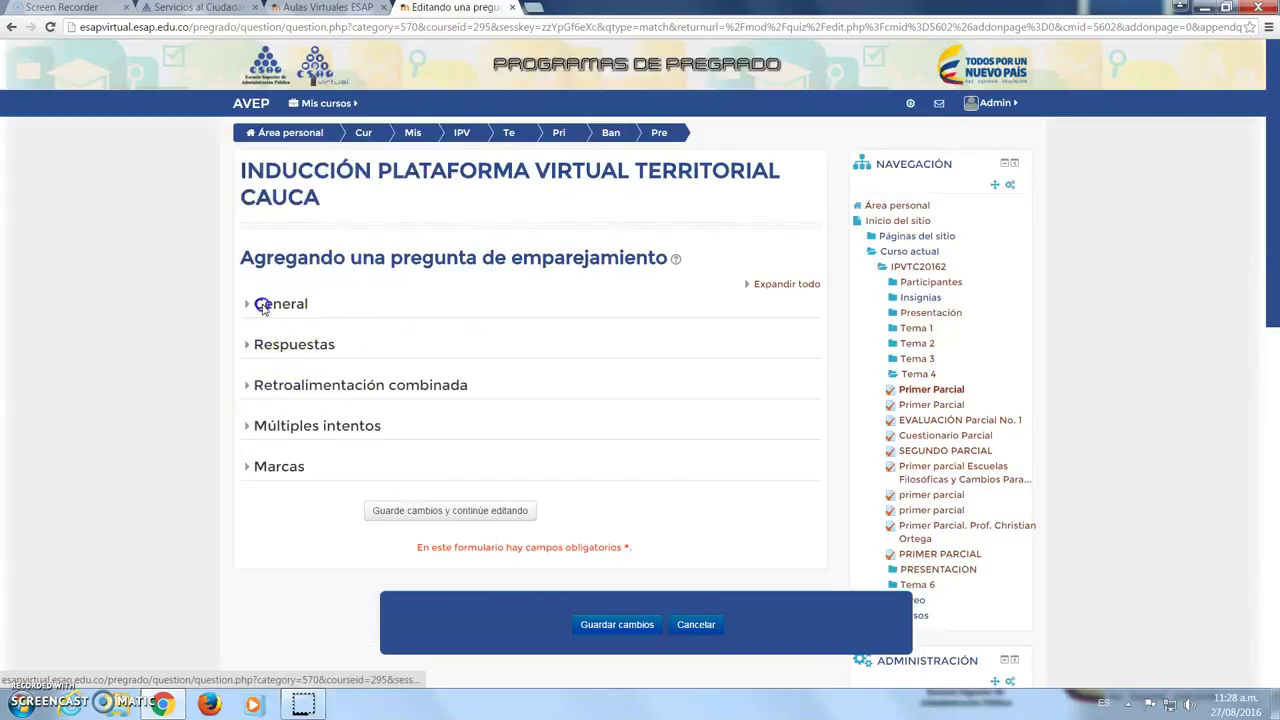
click(258, 306)
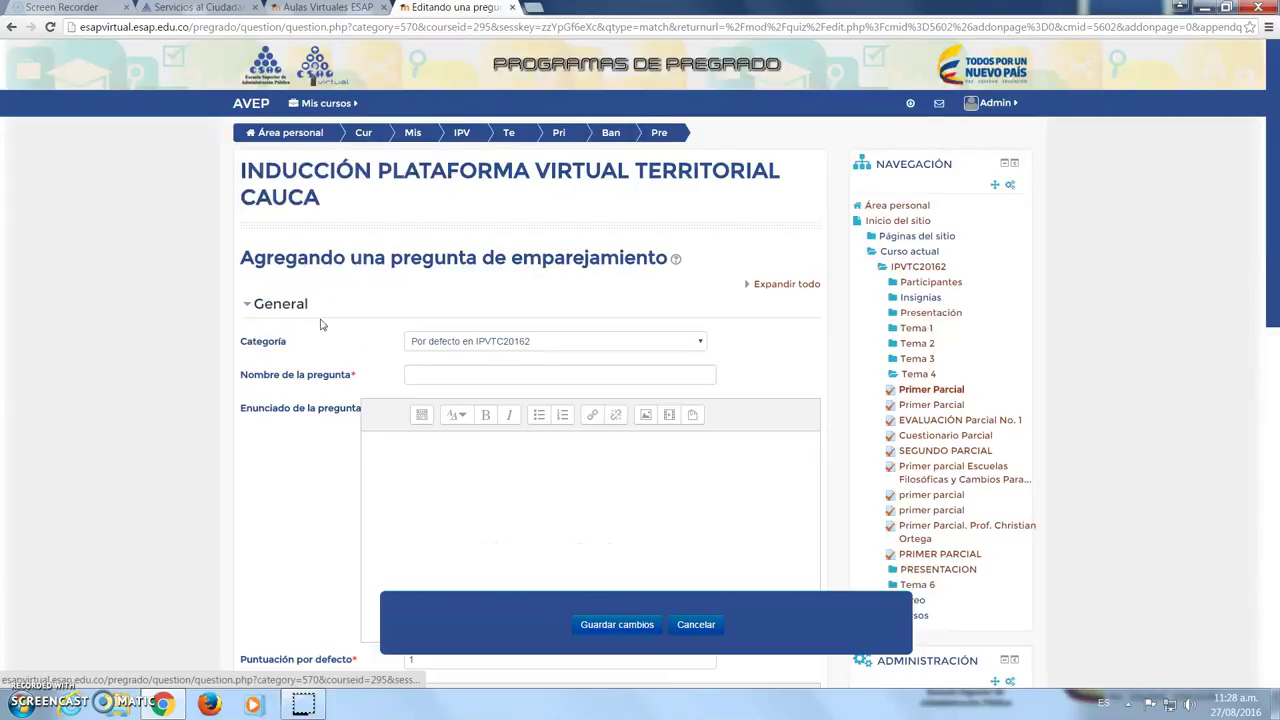
Set the question's category to "Por defecto en Primer Parcial" and name the question 1
click(440, 343)
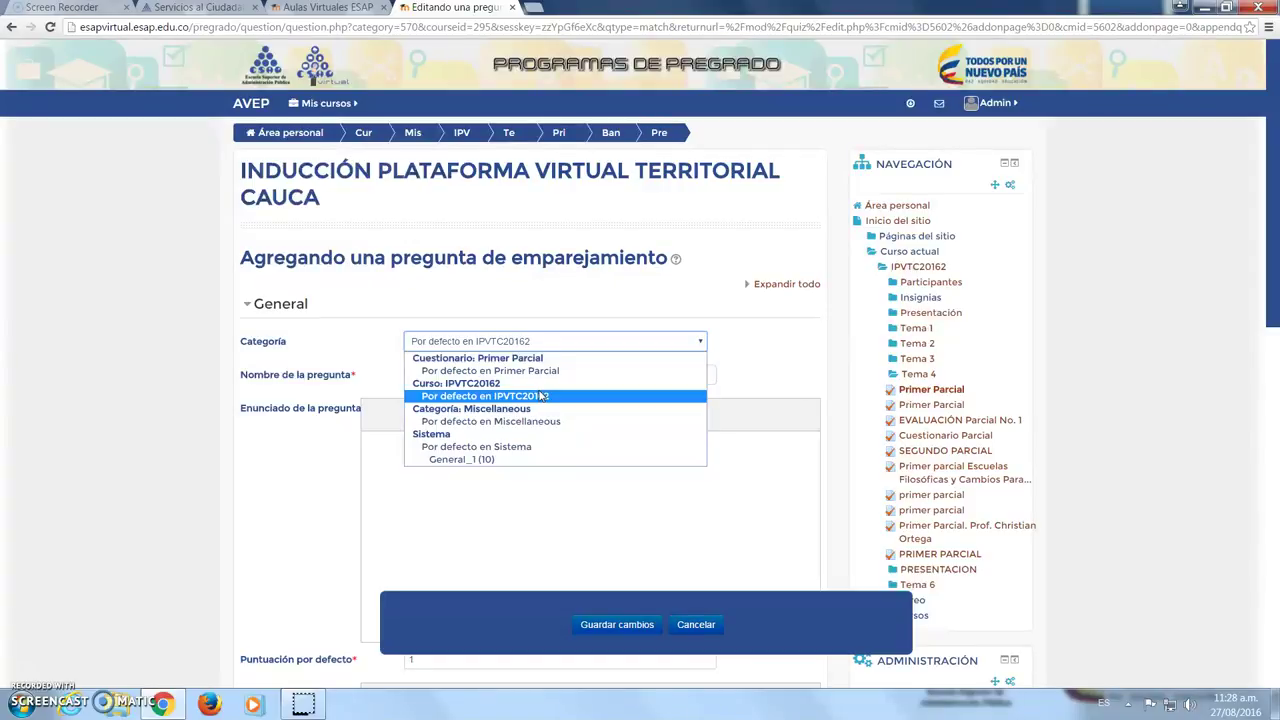
click(492, 372)
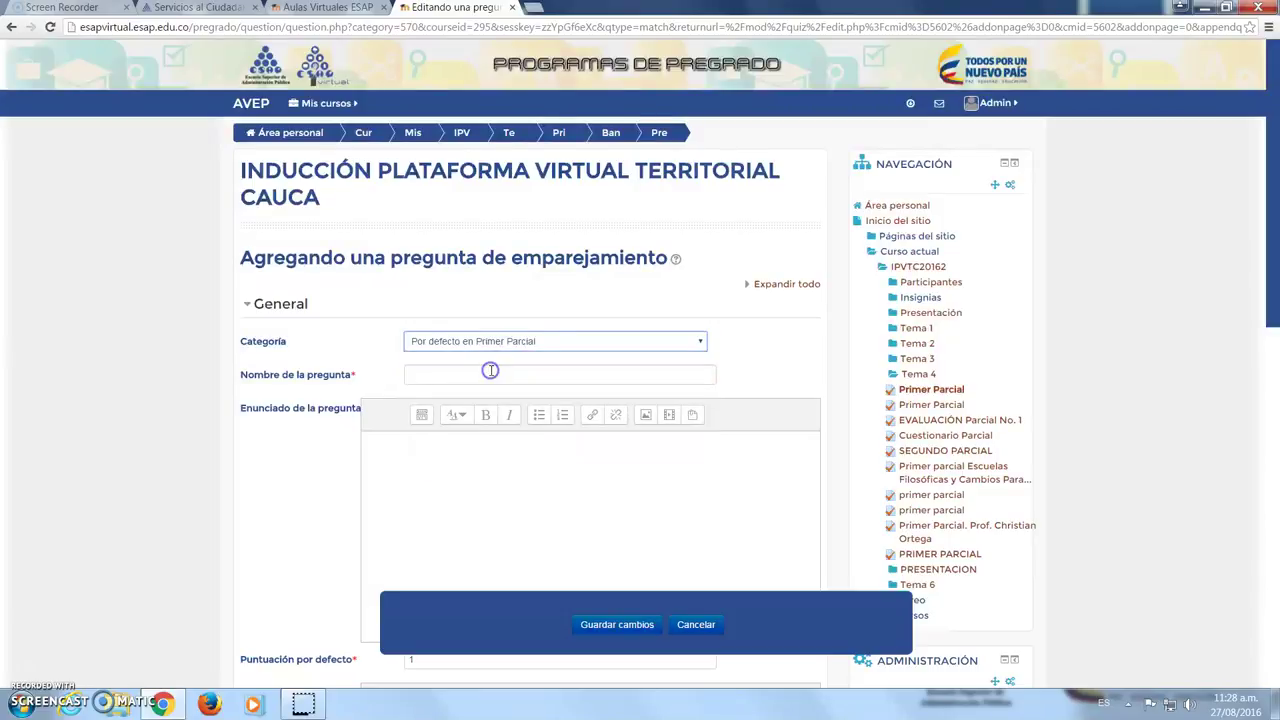
click(486, 339)
click(486, 372)
click(487, 375)
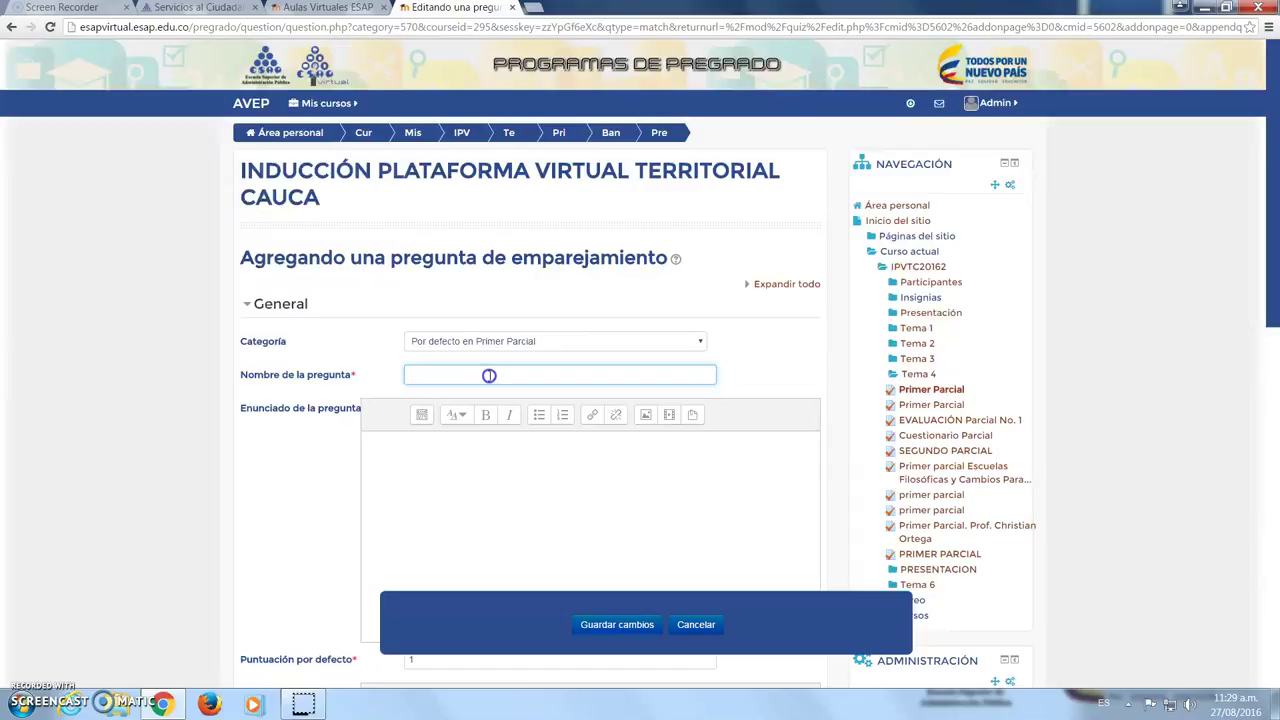
text(1)
Write the question statement "Relacione los Departamentos con sus capitales:"
click(465, 478)
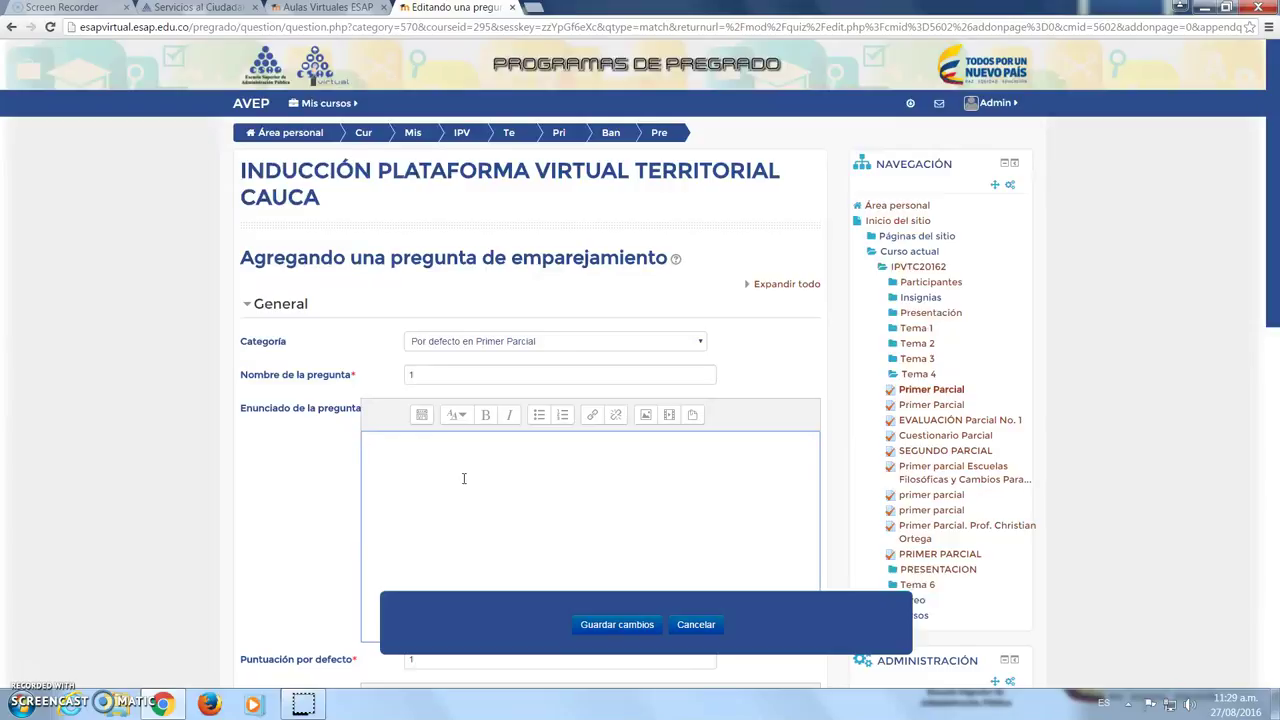
click(511, 500)
text(Relacione los Departamentos con)
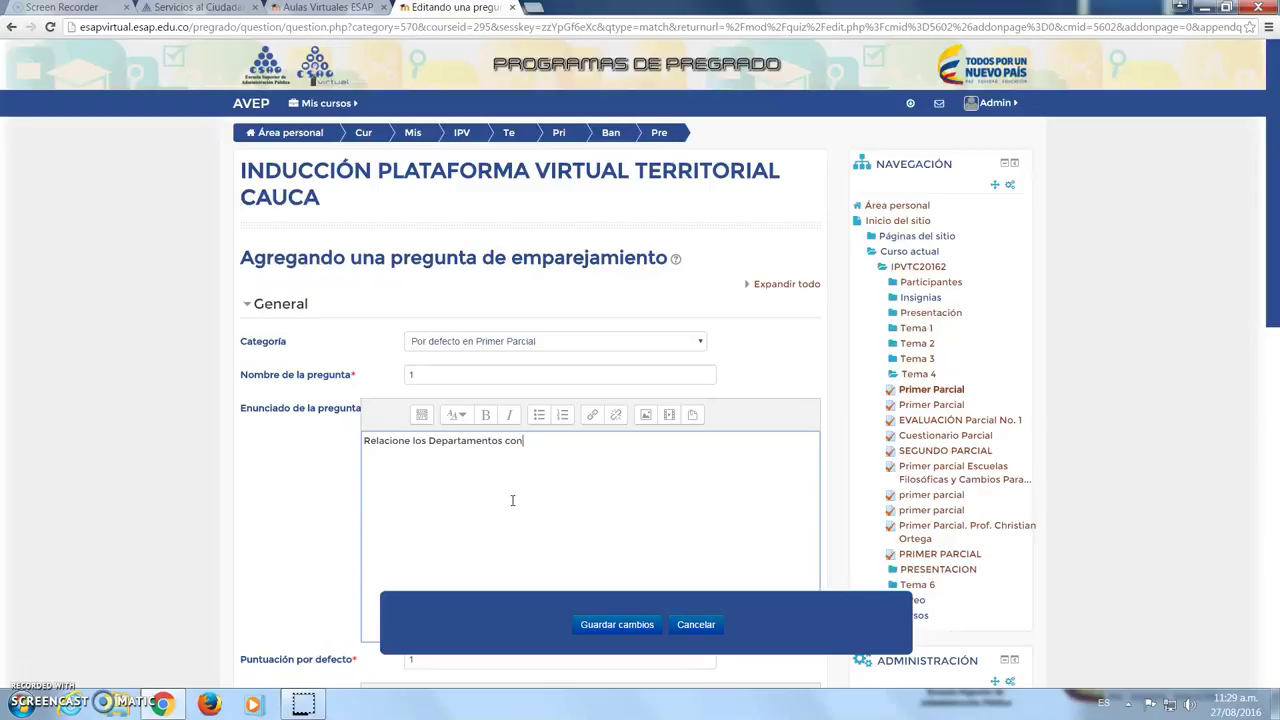
text( sus capitales:)
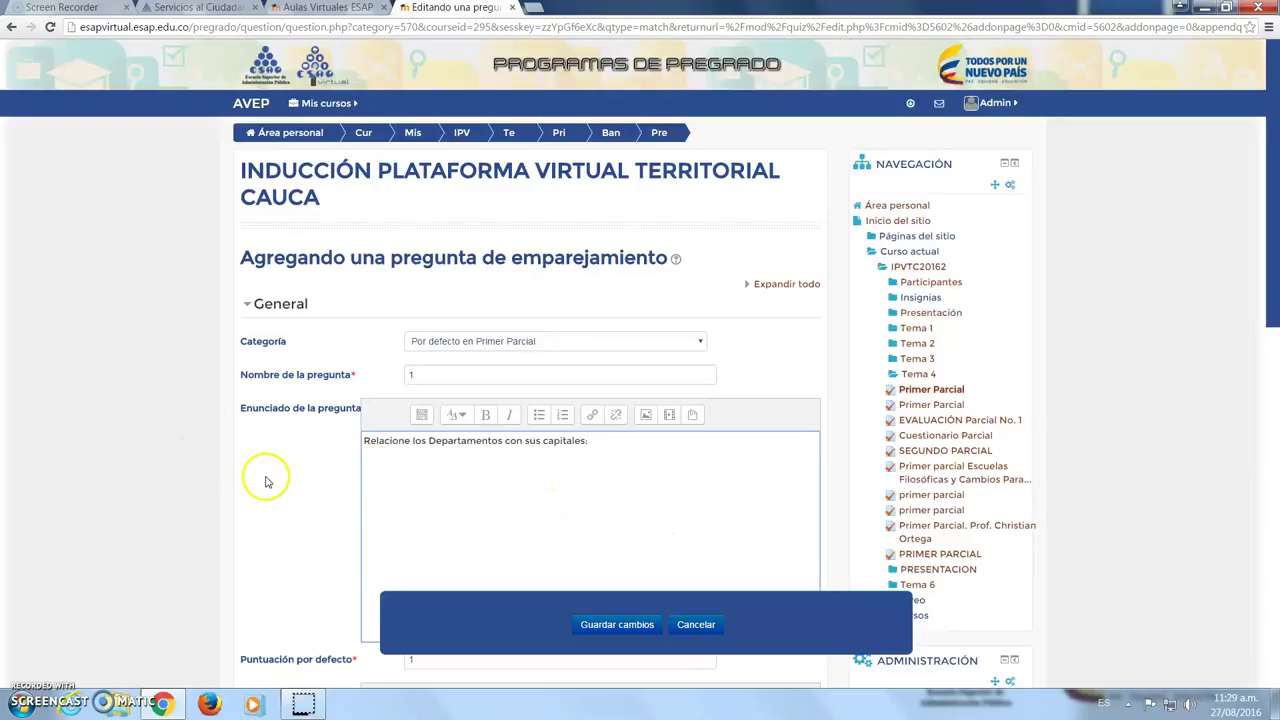
Review the question's default score, general feedback and shuffle settings
scroll(265, 482, down, 1)
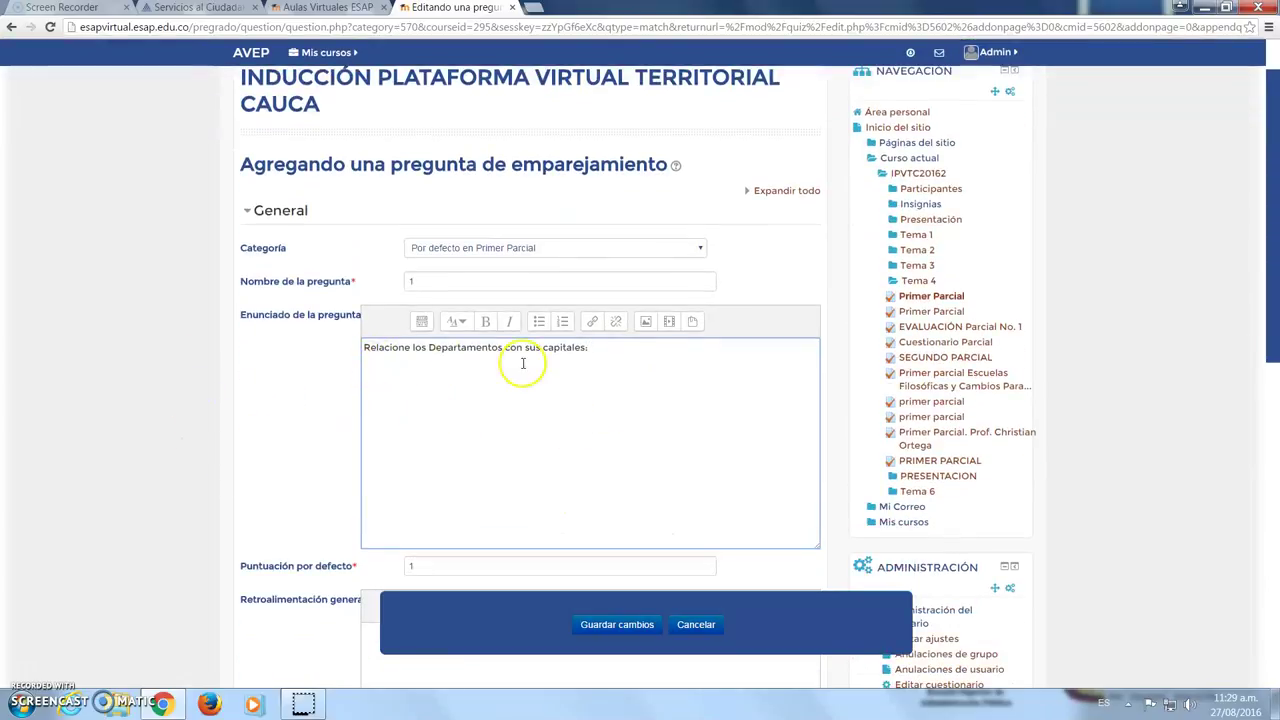
scroll(290, 383, down, 1)
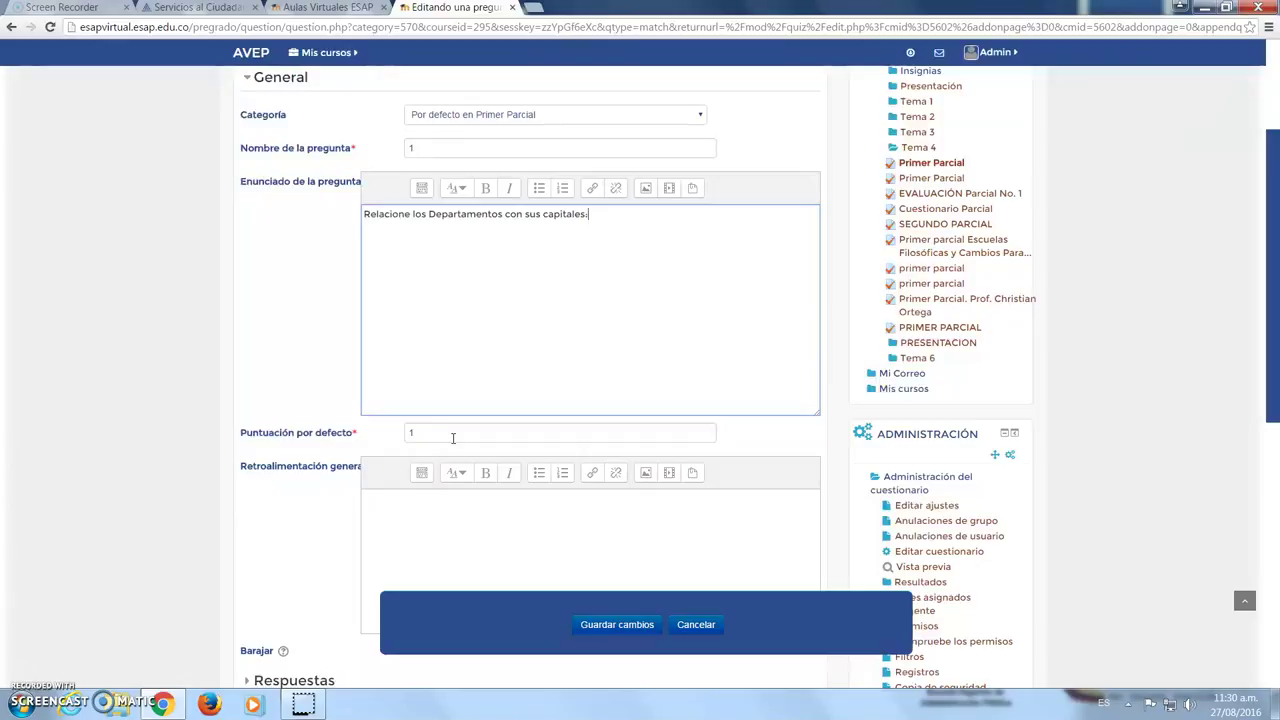
click(452, 435)
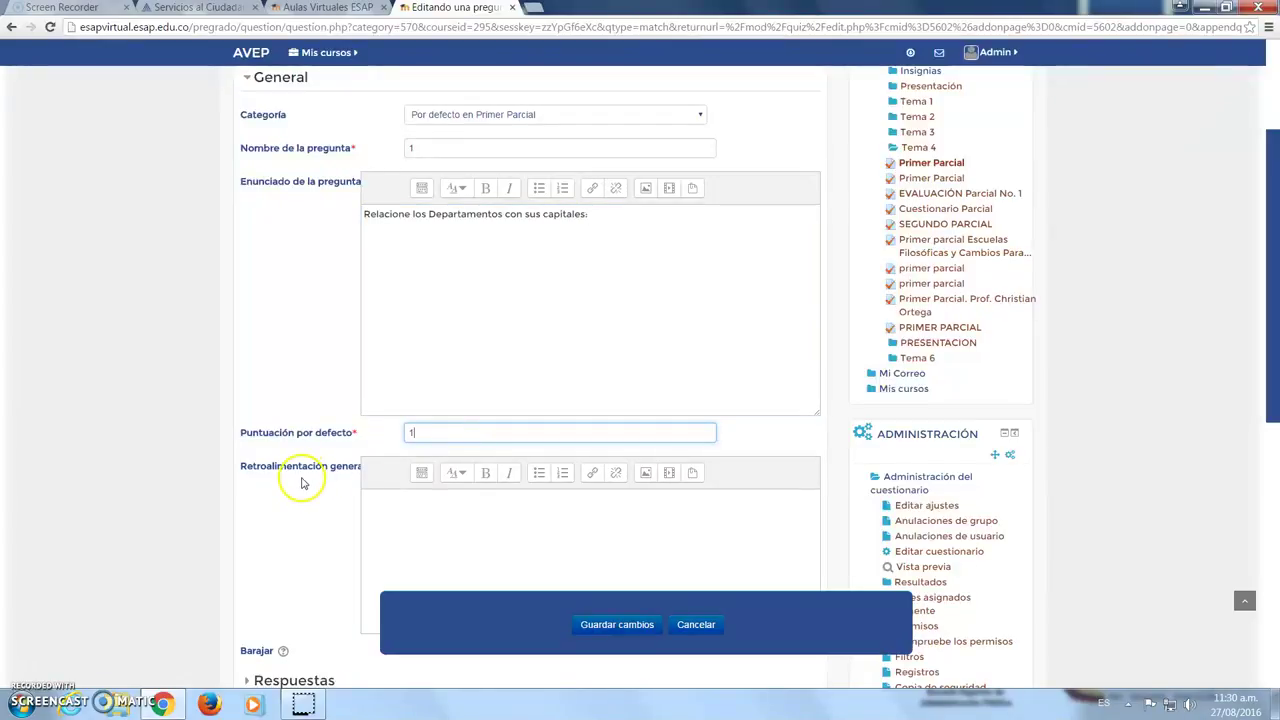
scroll(450, 460, down, 1)
click(505, 450)
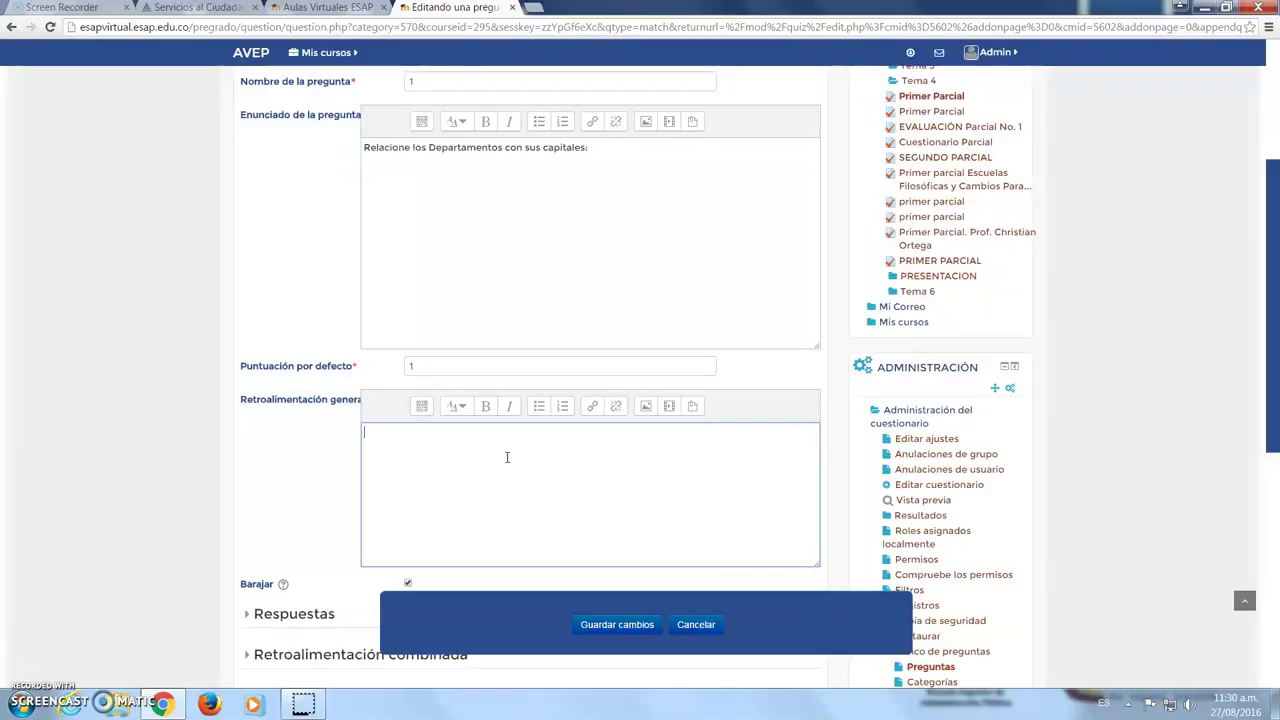
scroll(488, 478, down, 1)
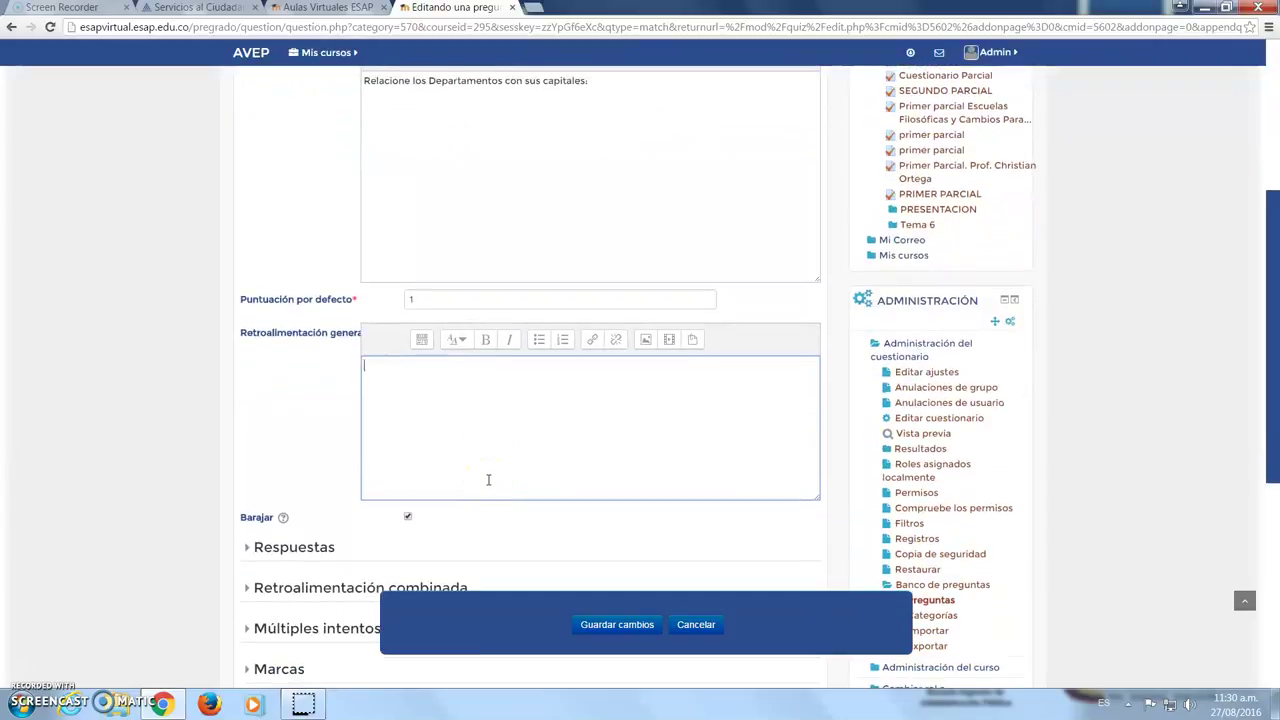
click(488, 480)
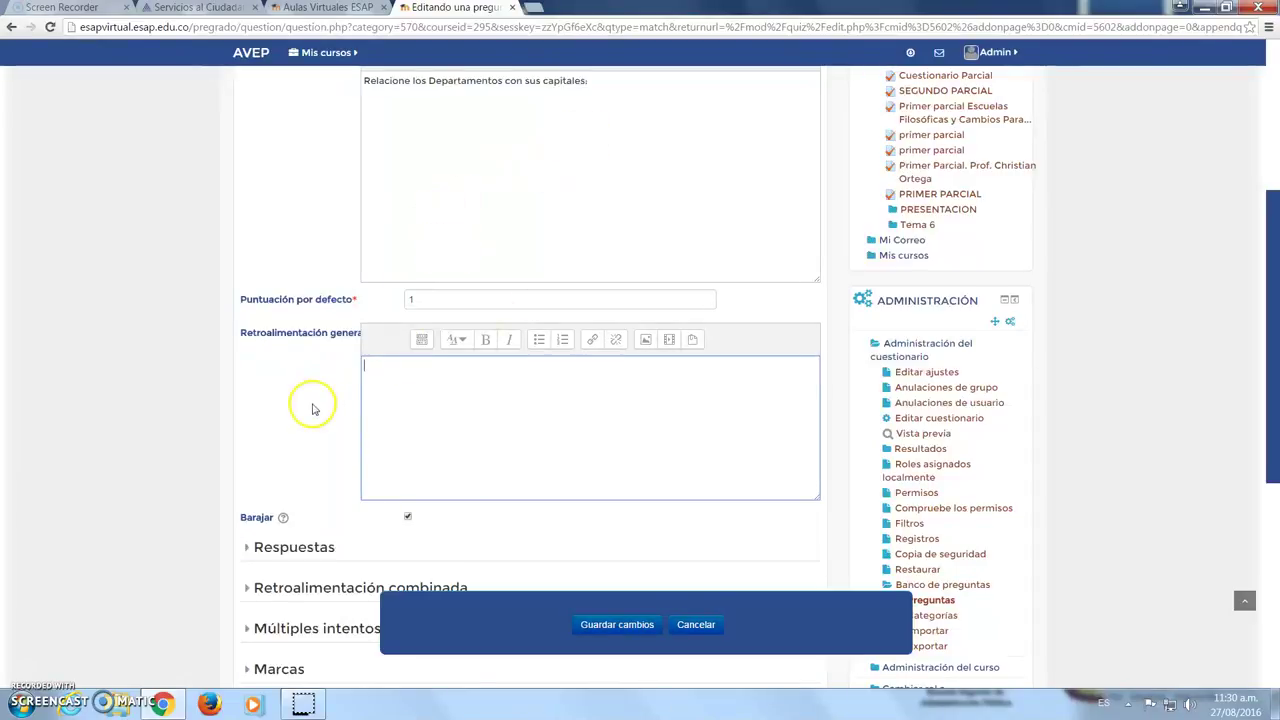
scroll(320, 400, down, 1)
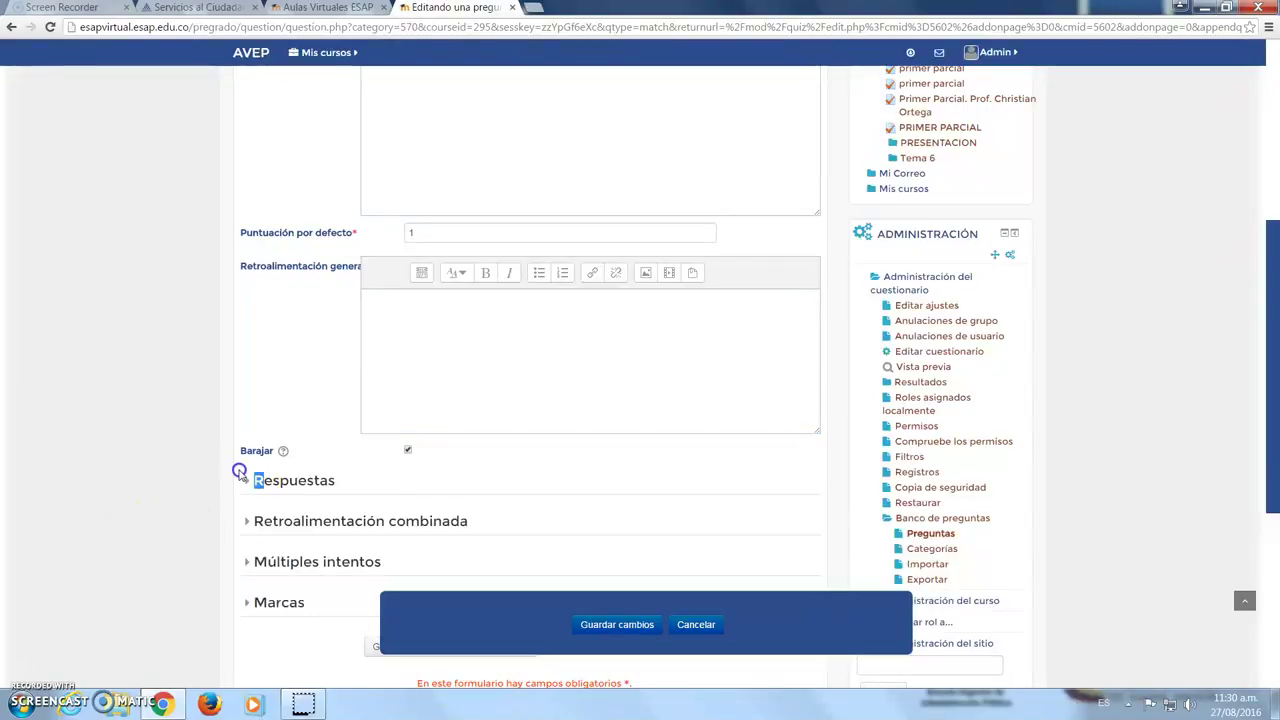
Expand the Respuestas section and fill in Pregunta 1 with Cauca and its answer Popayán
click(253, 481)
scroll(90, 380, down, 3)
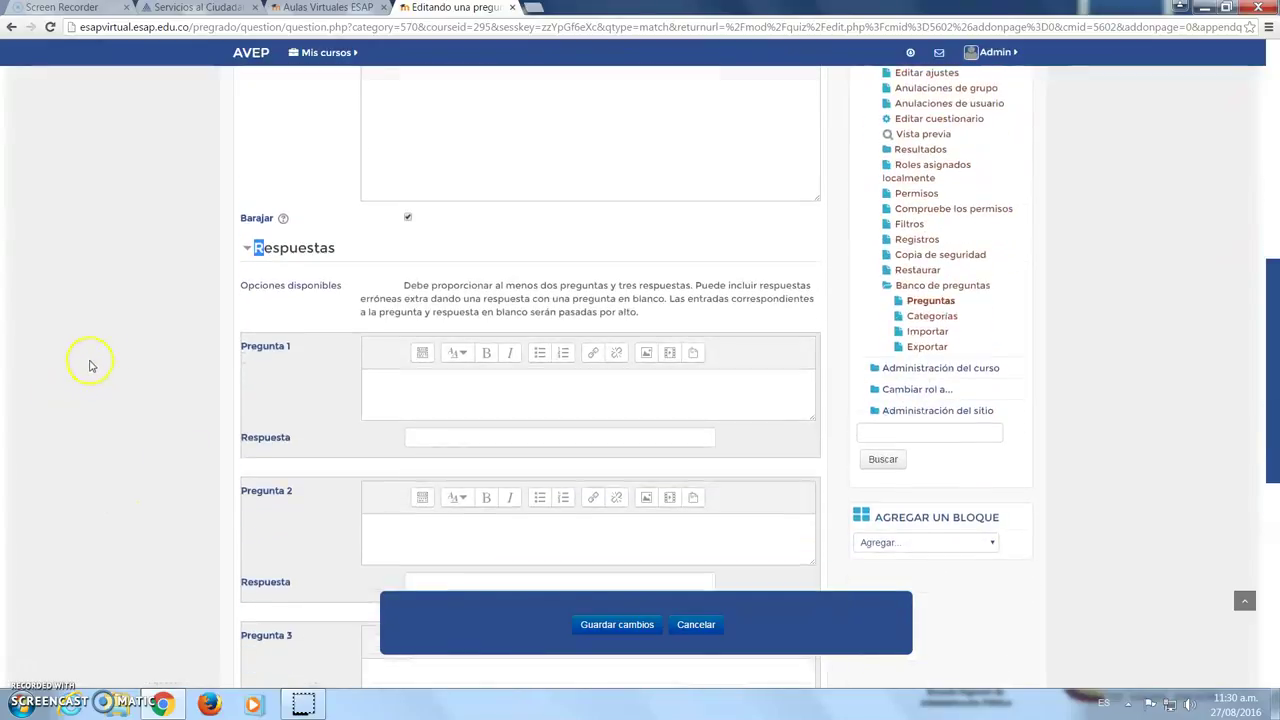
click(406, 353)
click(423, 399)
click(422, 352)
text(Cauca)
click(431, 400)
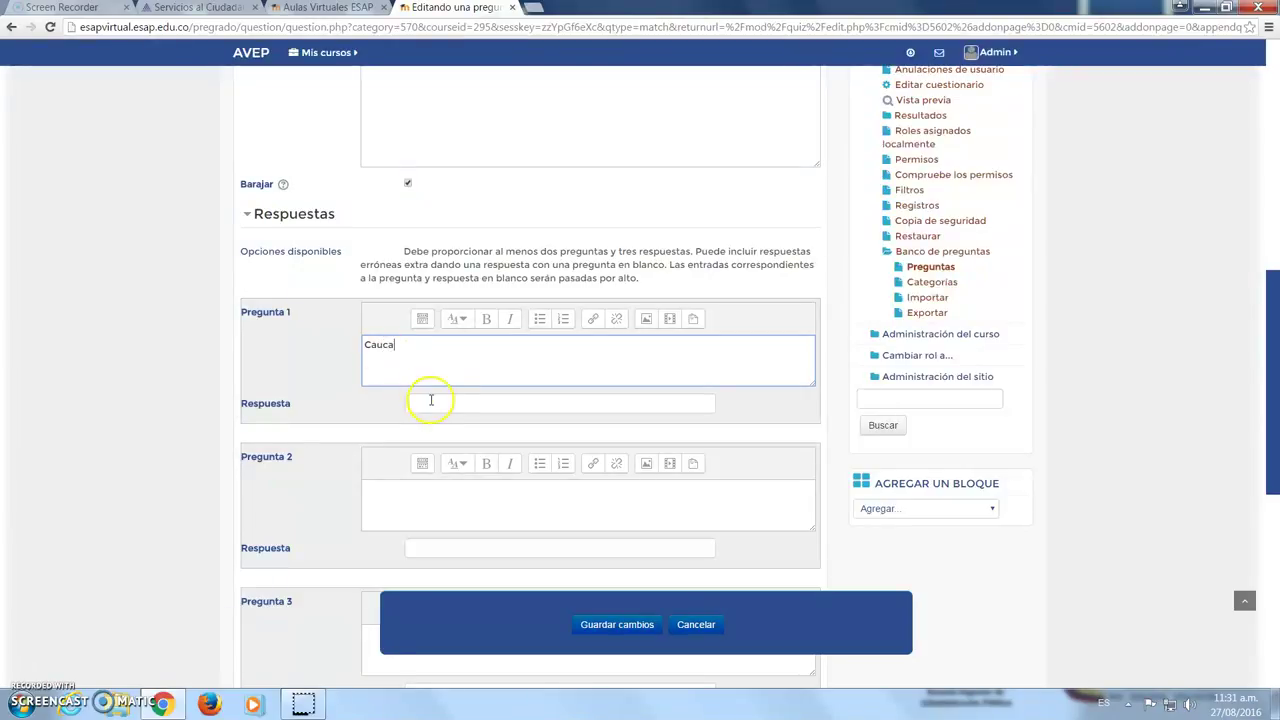
click(463, 406)
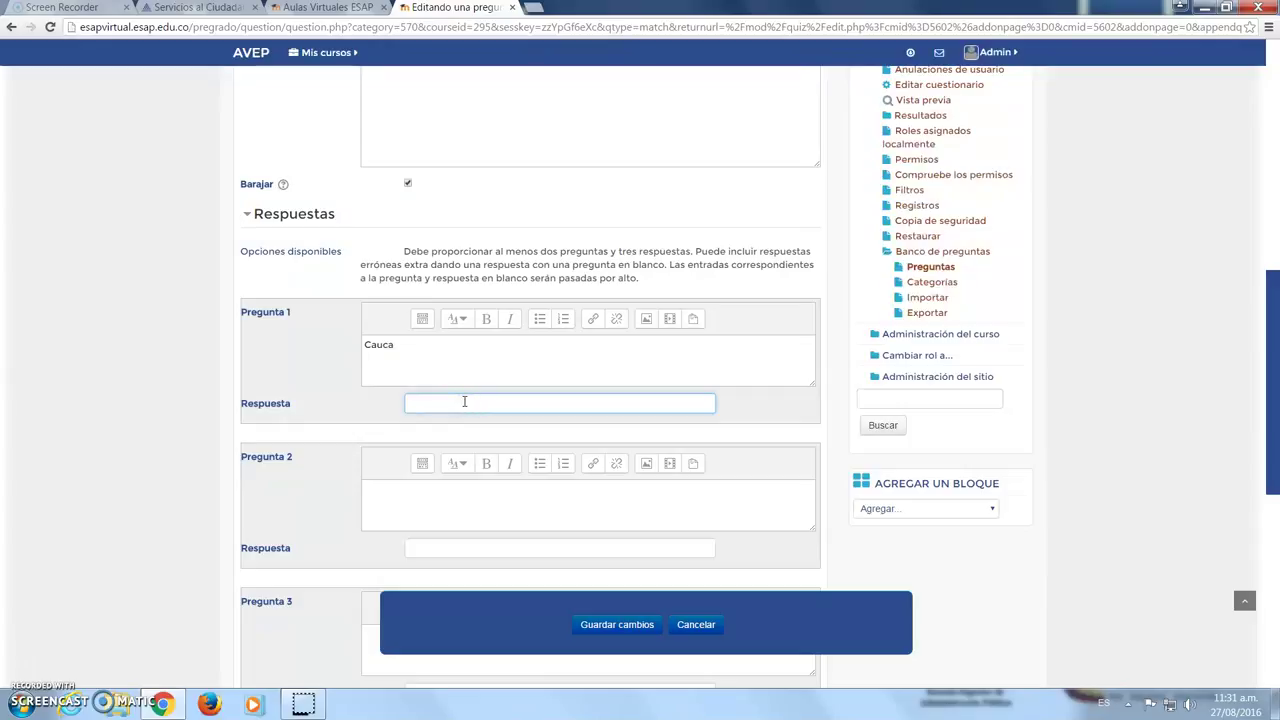
text(Popaya)
text(n)
Fill in Pregunta 2 with Valle and its answer Cali
click(392, 489)
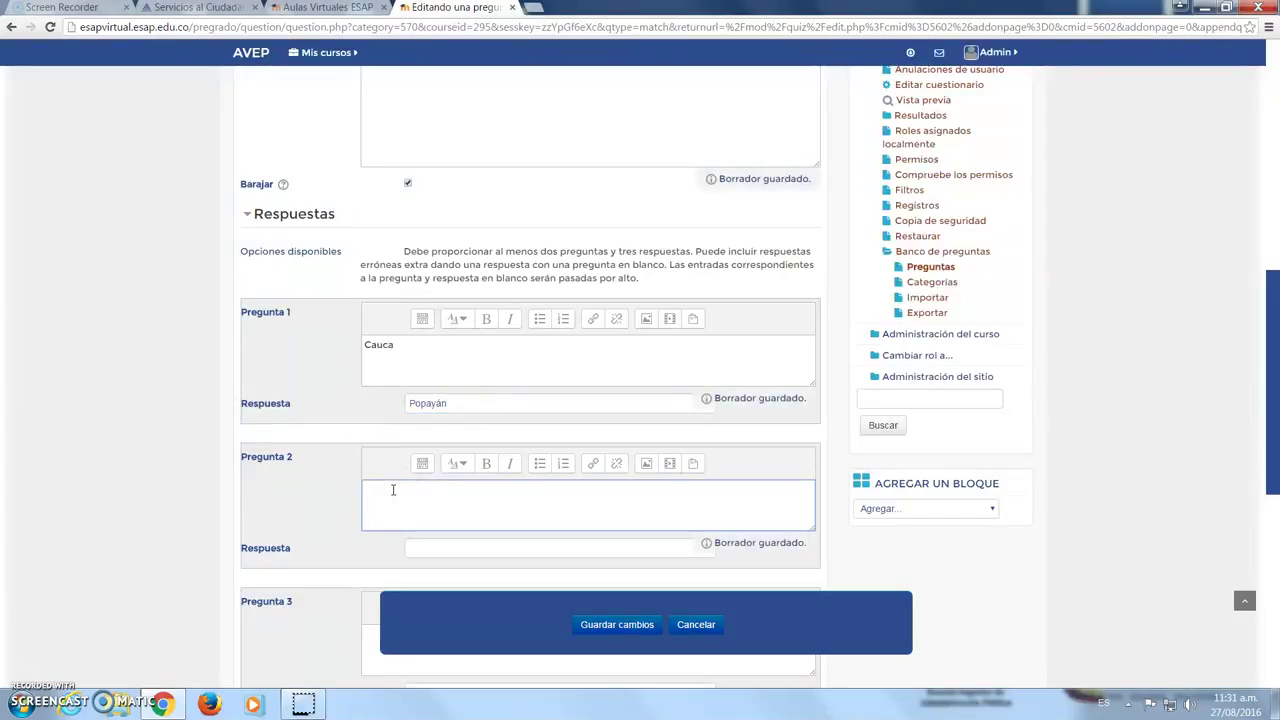
text(Valle)
scroll(141, 474, down, 2)
click(469, 415)
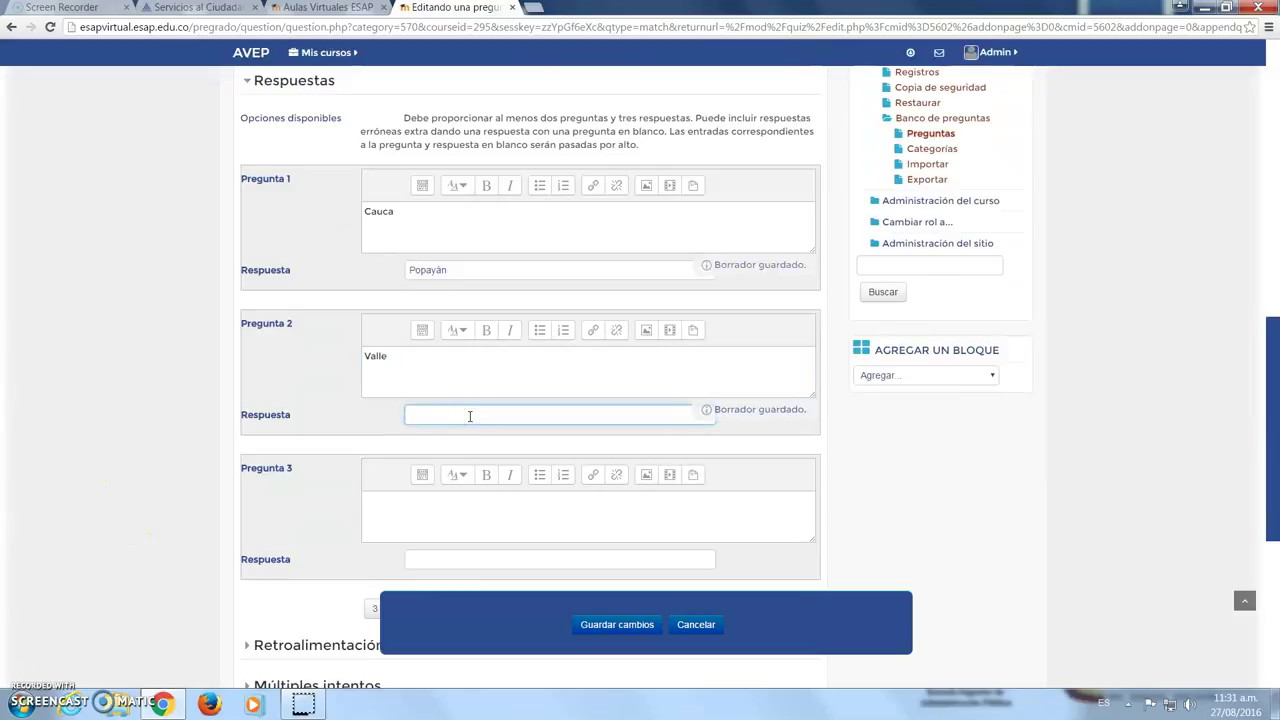
text(Cali)
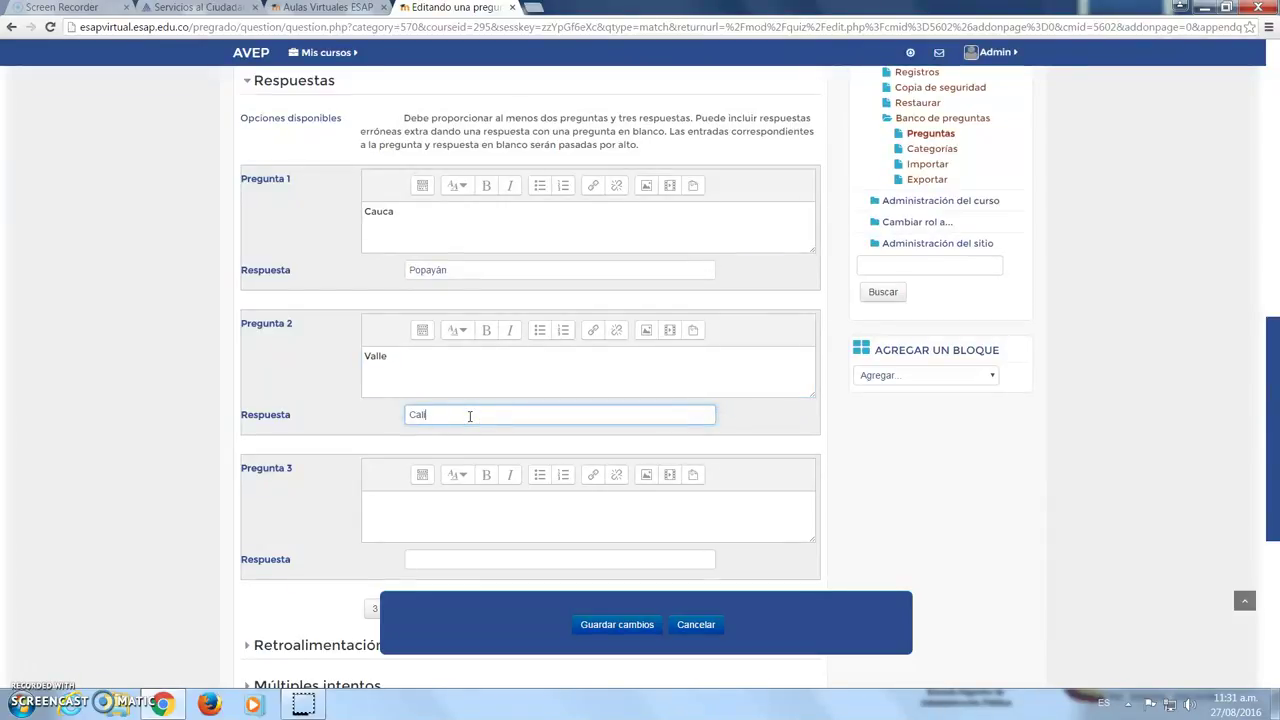
Fill in Pregunta 3 with Cordoba and its answer Montería
click(428, 509)
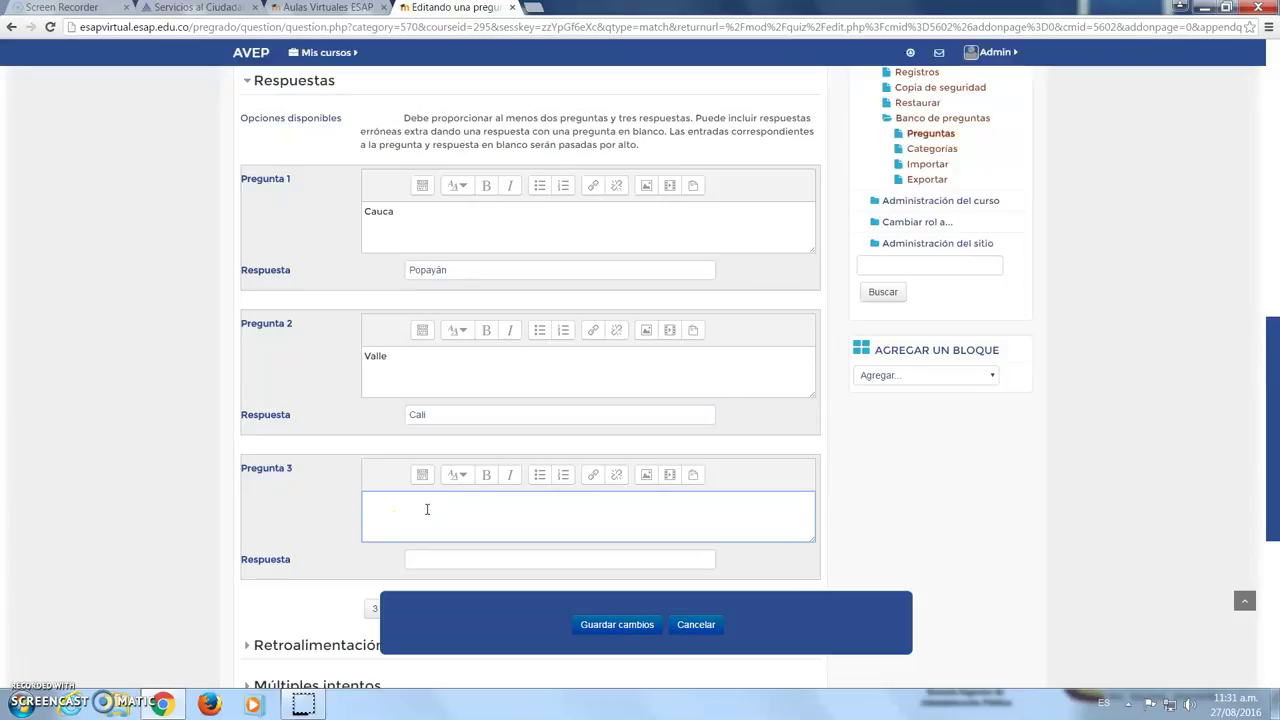
text(Cordoba)
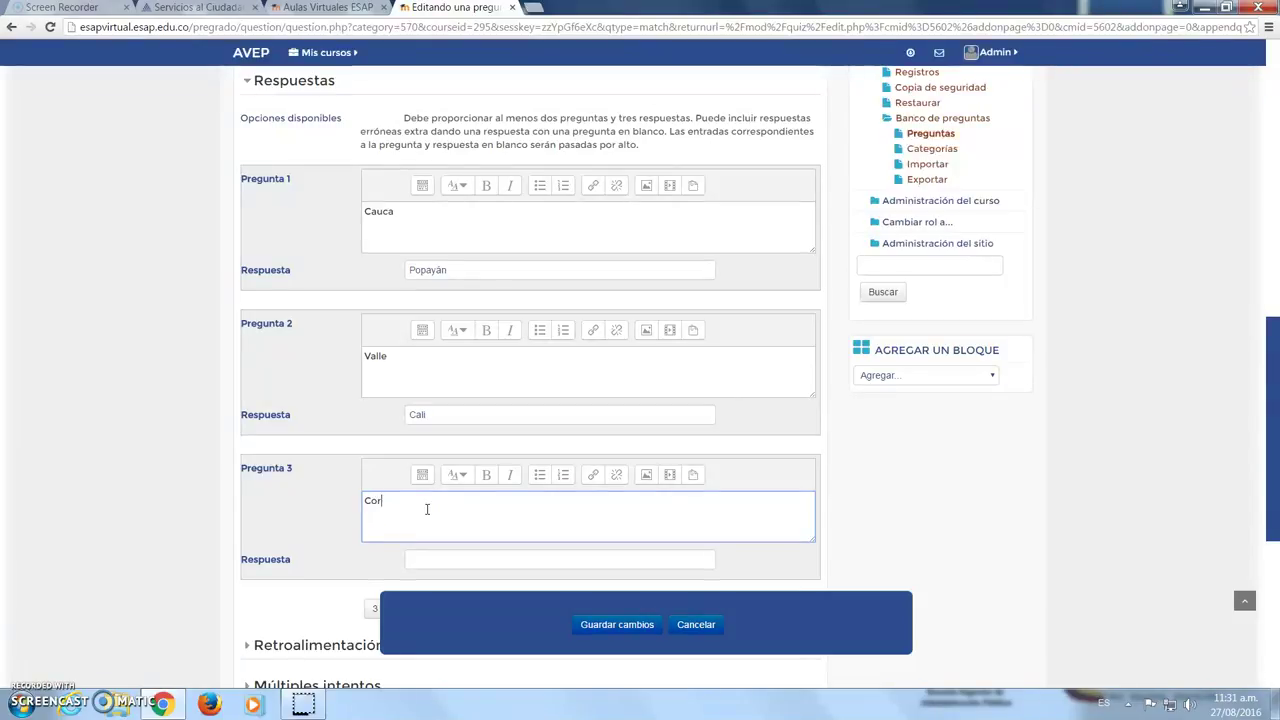
click(417, 557)
text(Montería)
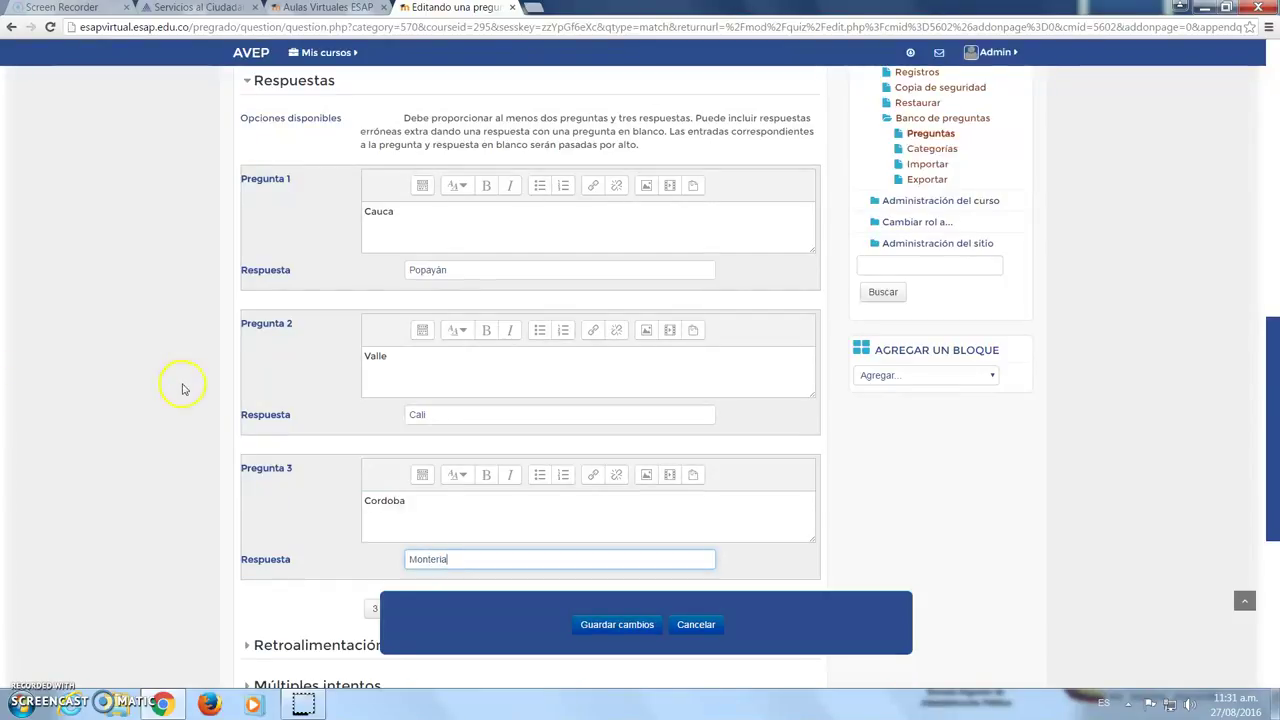
Add three more blank question-and-answer sets to the matching question
scroll(250, 450, down, 1)
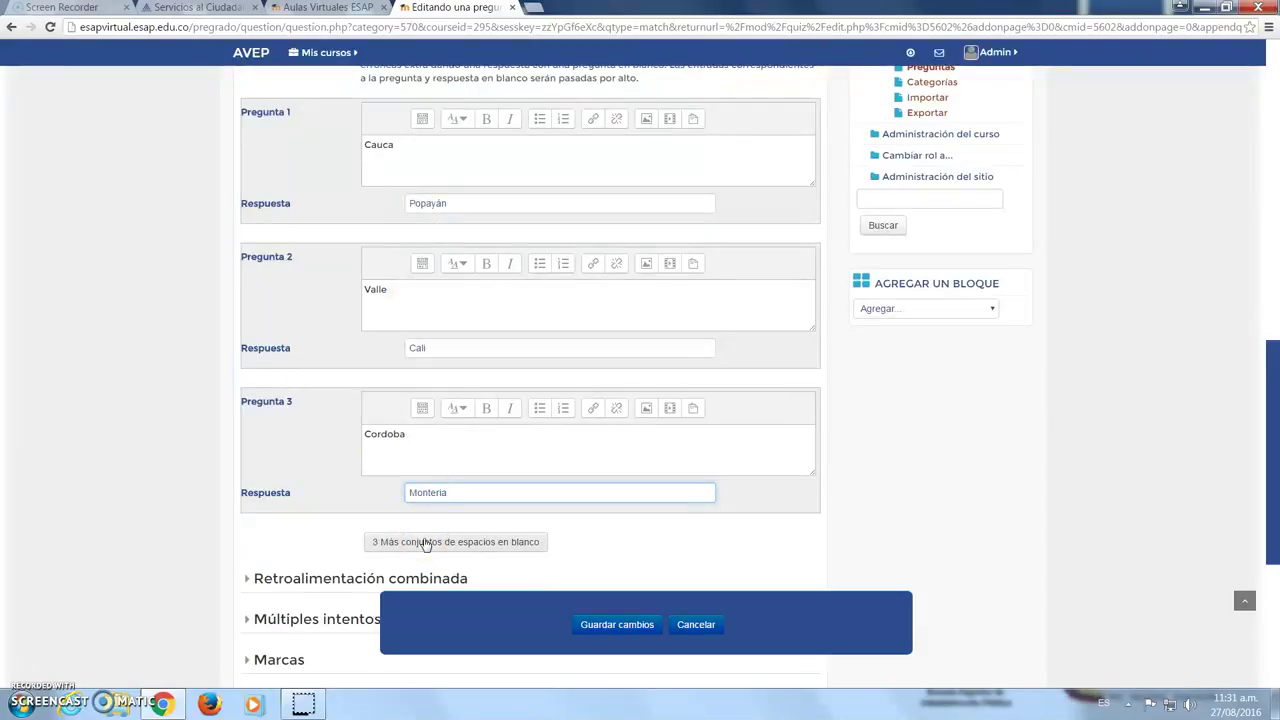
click(425, 543)
click(135, 336)
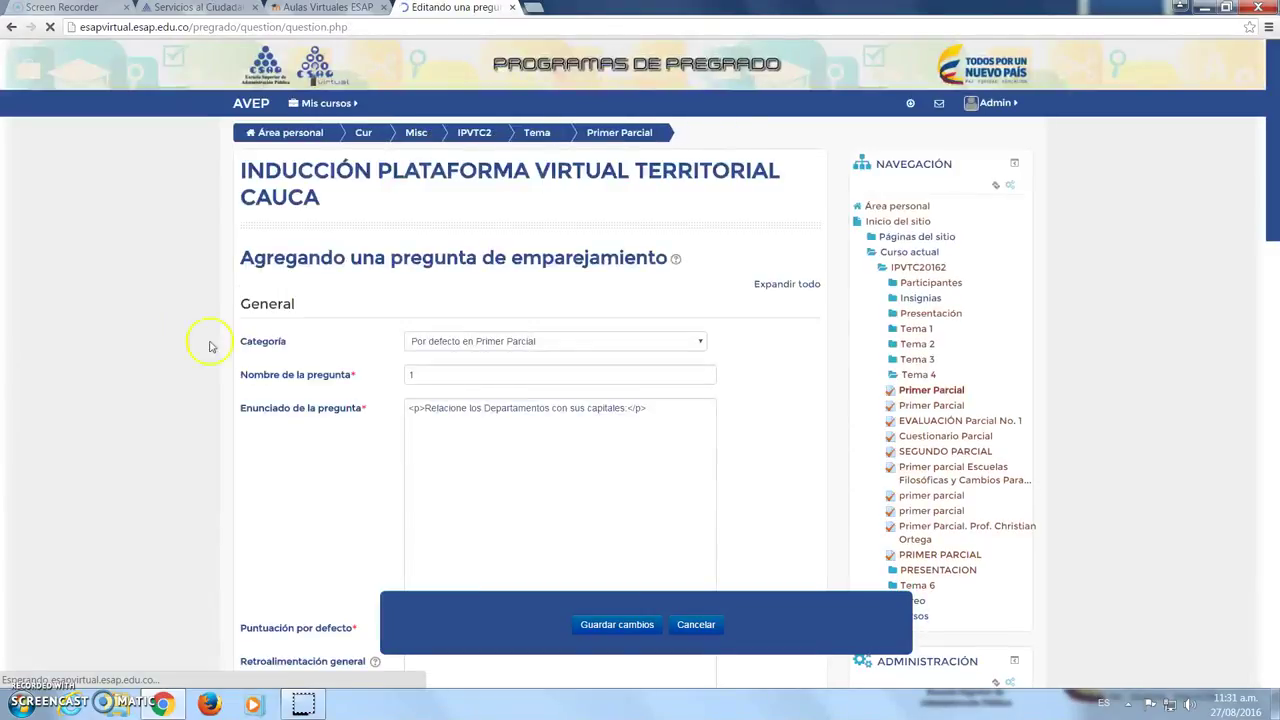
Fill in Pregunta 4 with Antioquia and its answer Medellín
scroll(191, 406, down, 6)
scroll(191, 408, down, 2)
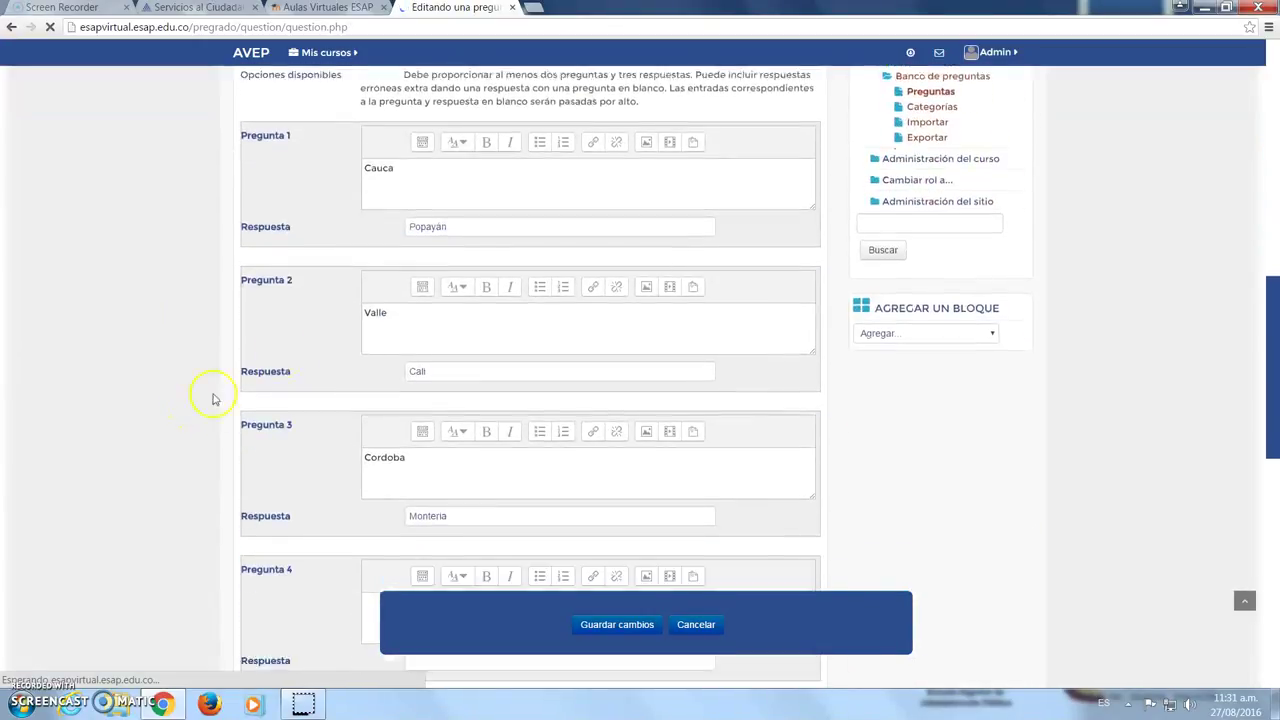
scroll(229, 447, down, 1)
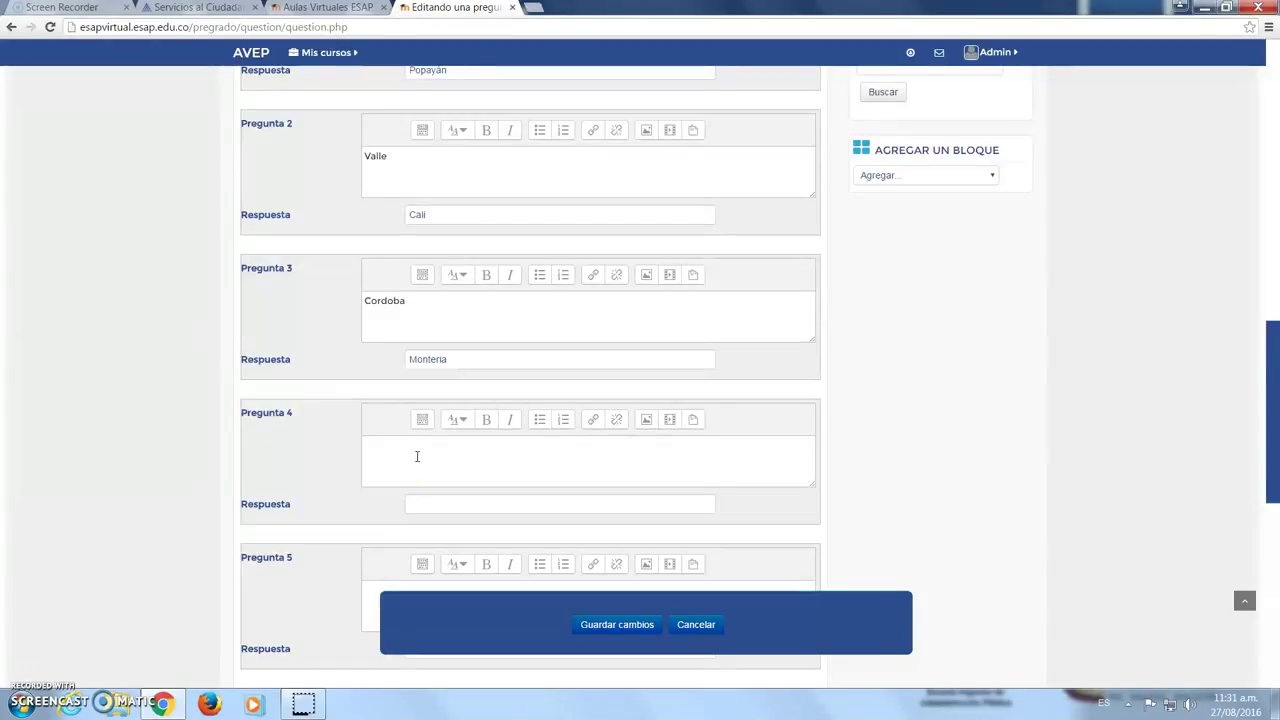
click(407, 444)
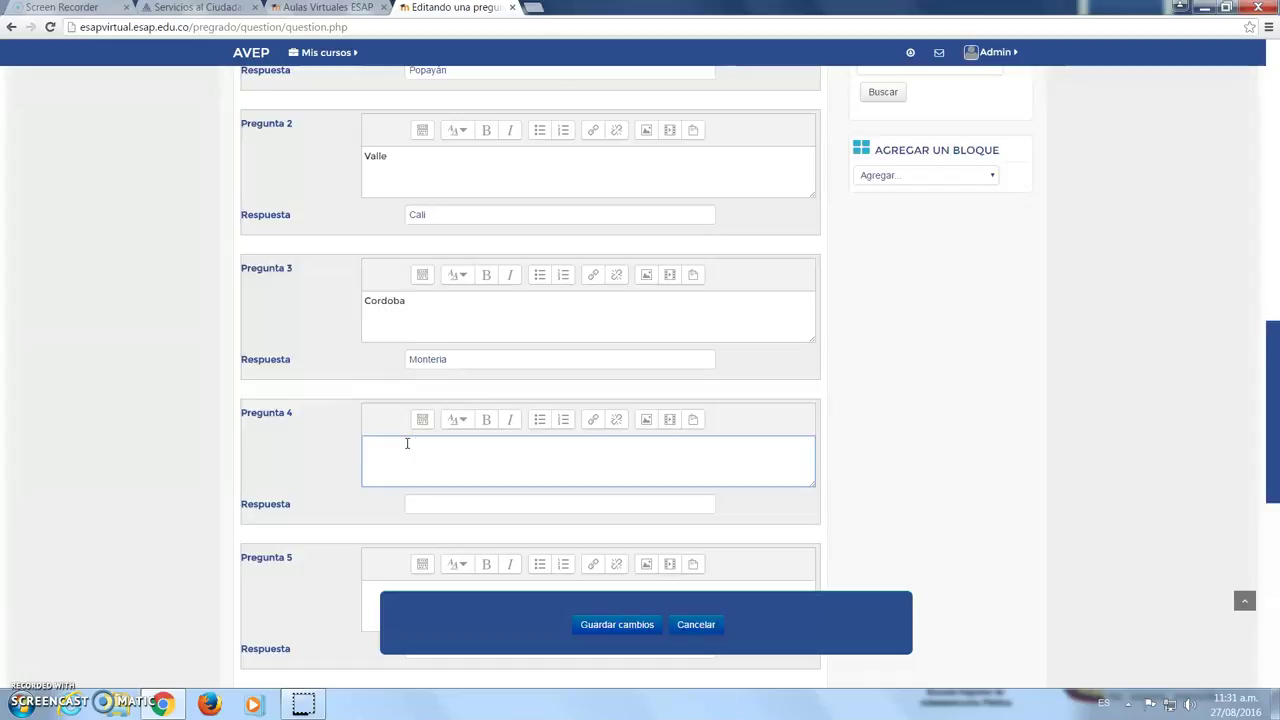
text(Antioquia)
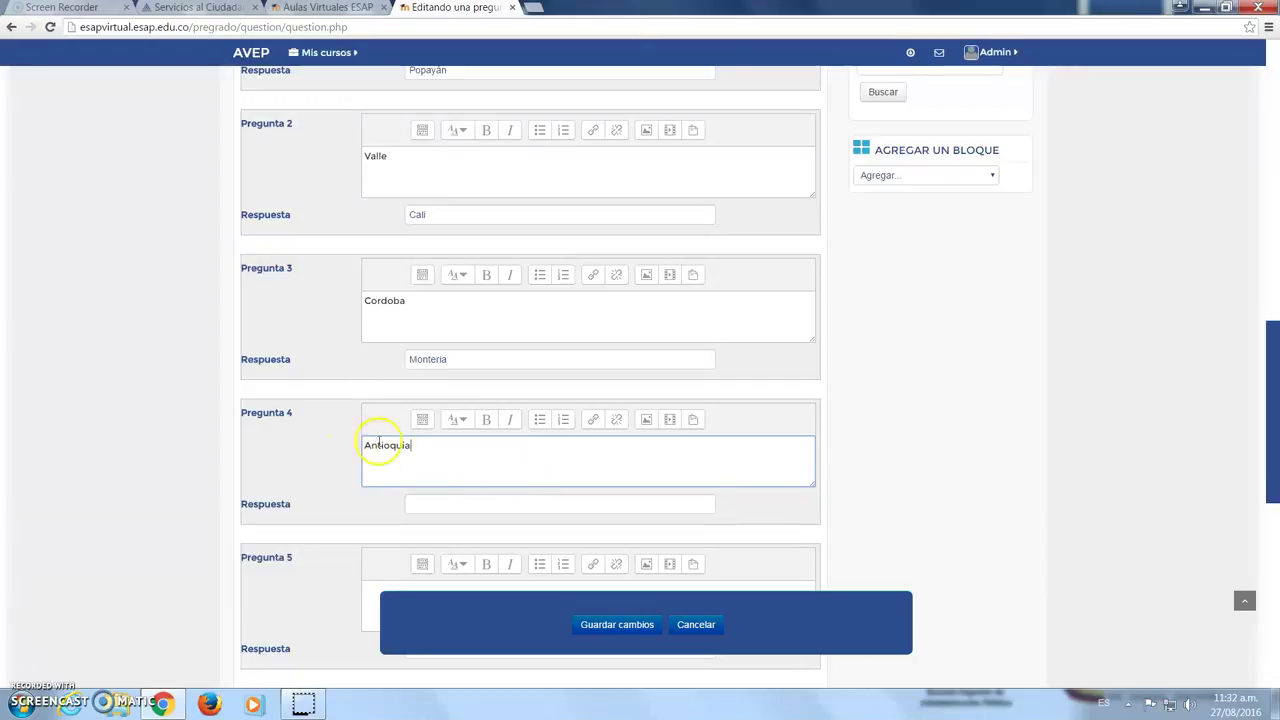
scroll(437, 503, down, 1)
scroll(437, 503, down, 3)
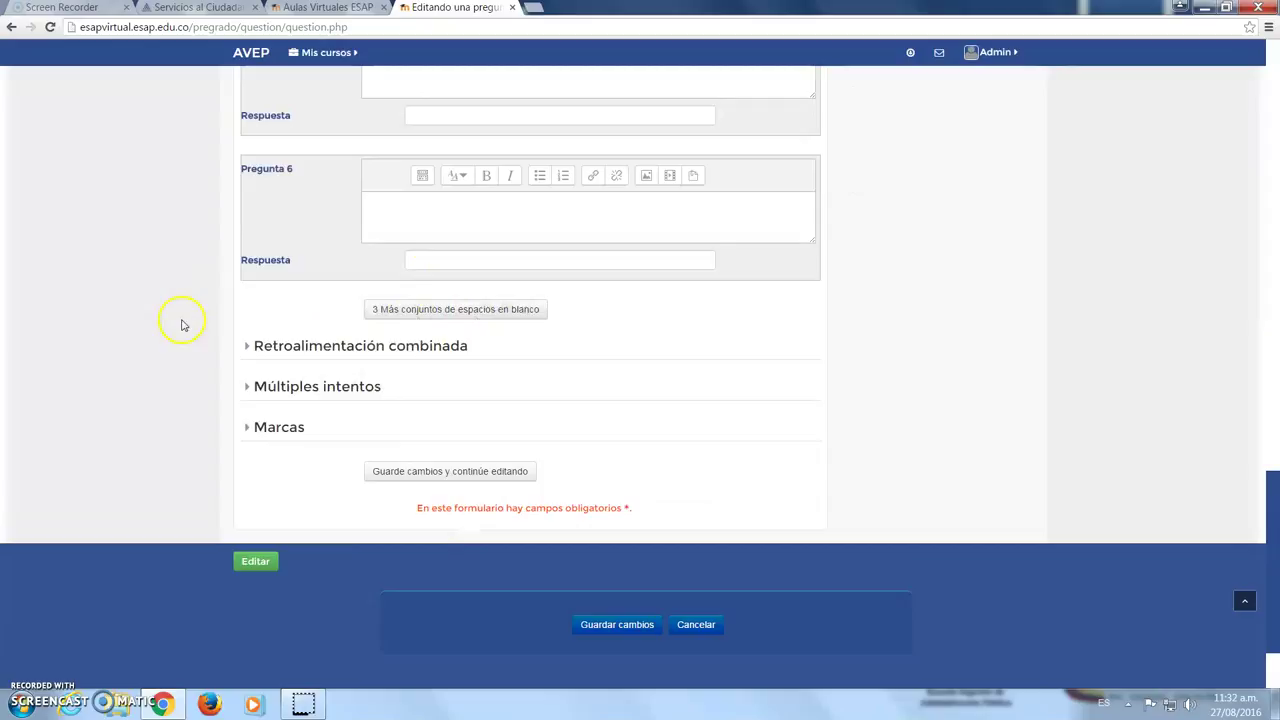
scroll(203, 328, up, 4)
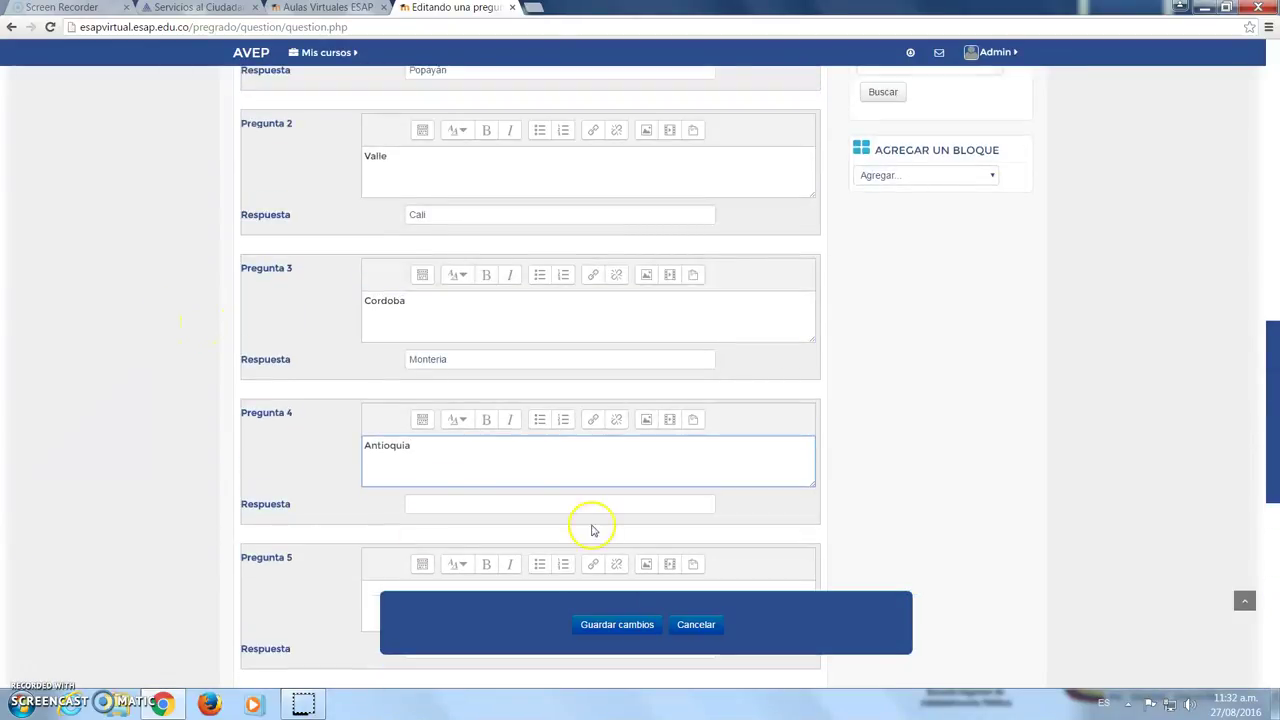
click(452, 509)
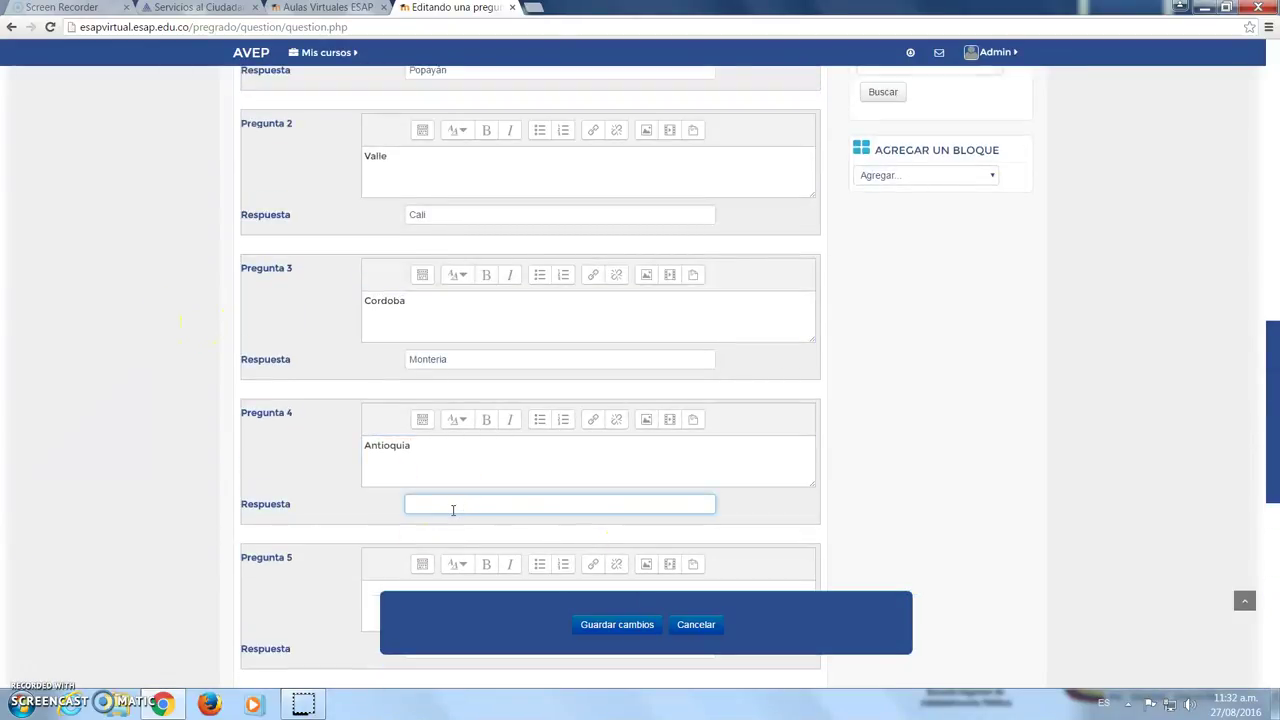
text(Medellin)
Leave Pregunta 5 and Pregunta 6 blank and save the matching question to the quiz
scroll(312, 491, down, 2)
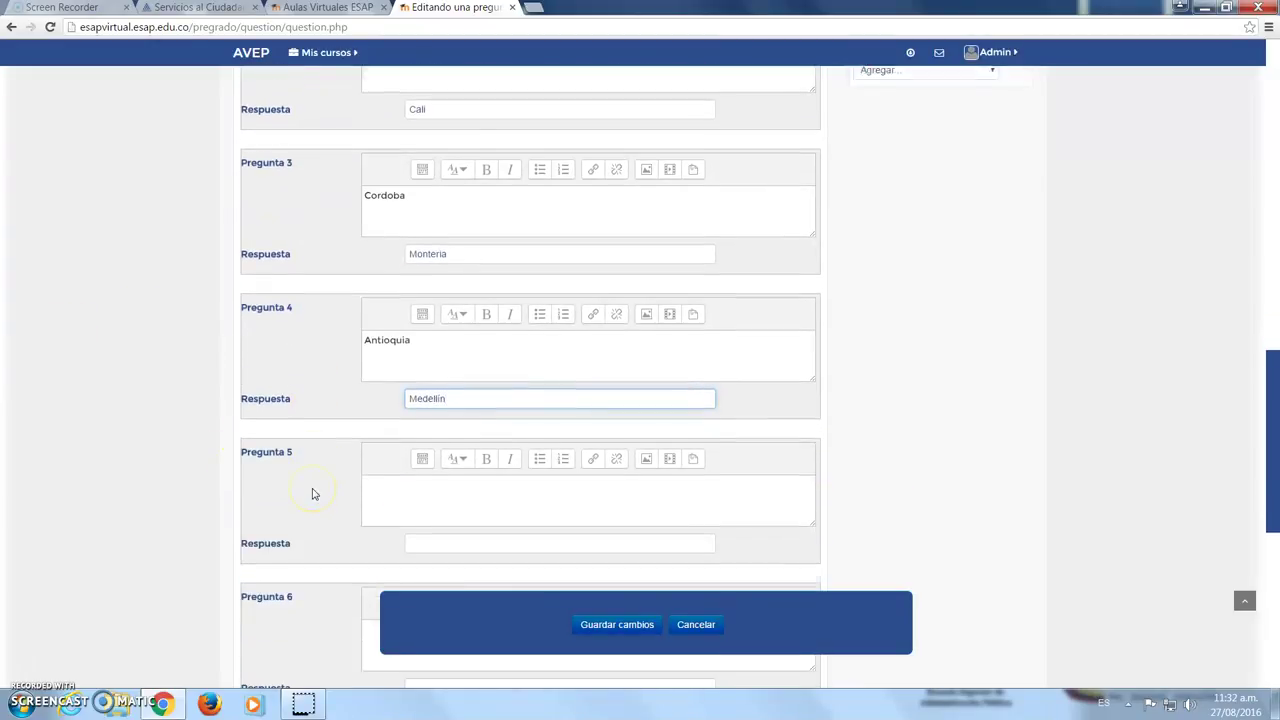
scroll(312, 491, down, 2)
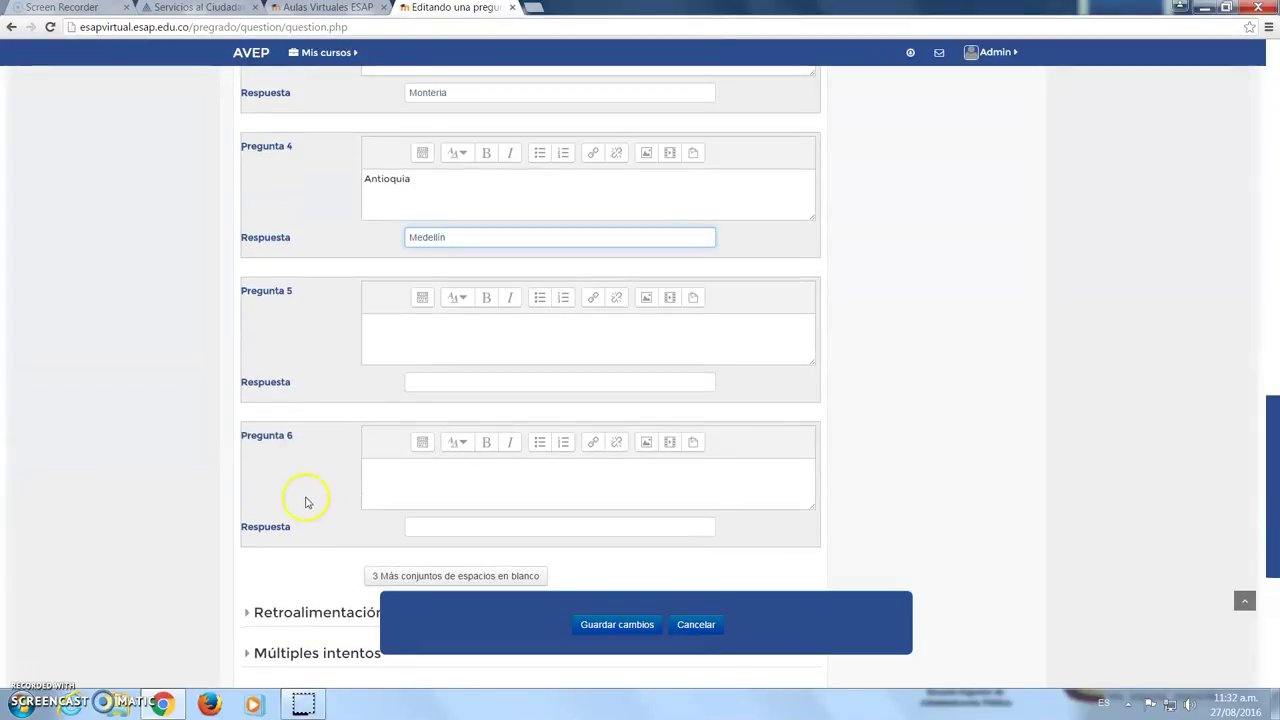
scroll(155, 473, down, 1)
scroll(155, 473, down, 2)
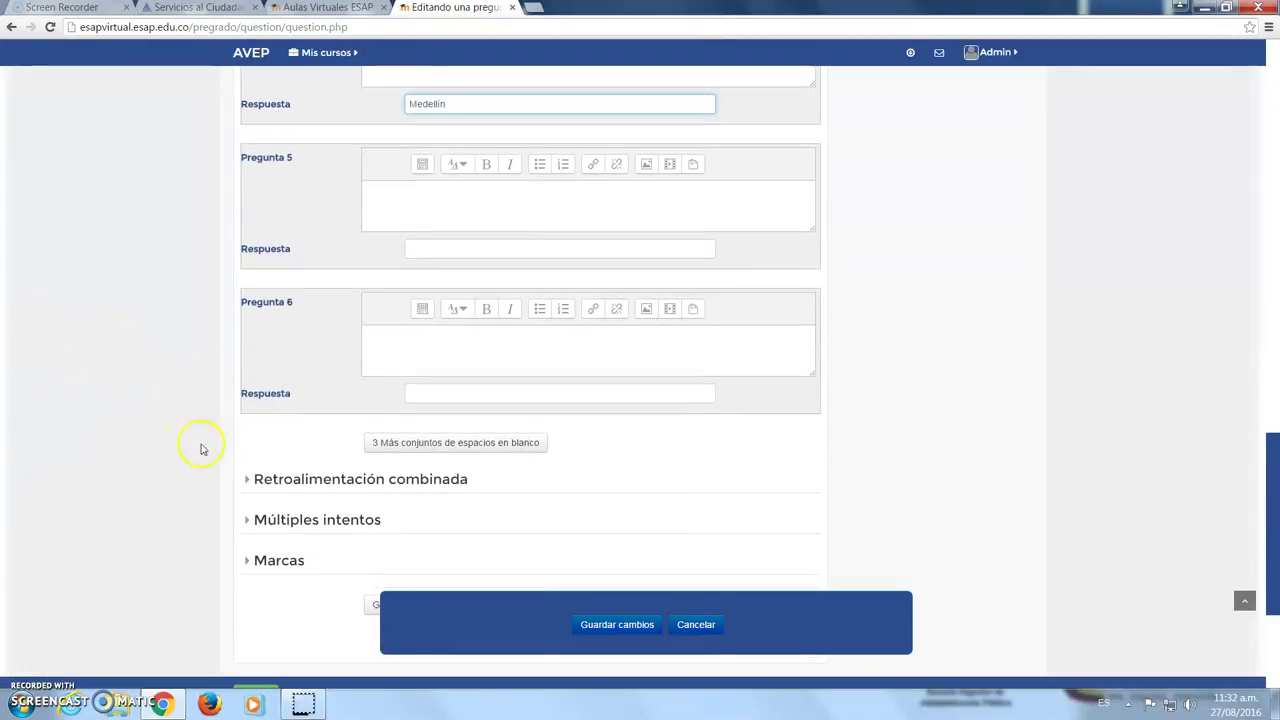
scroll(193, 480, down, 1)
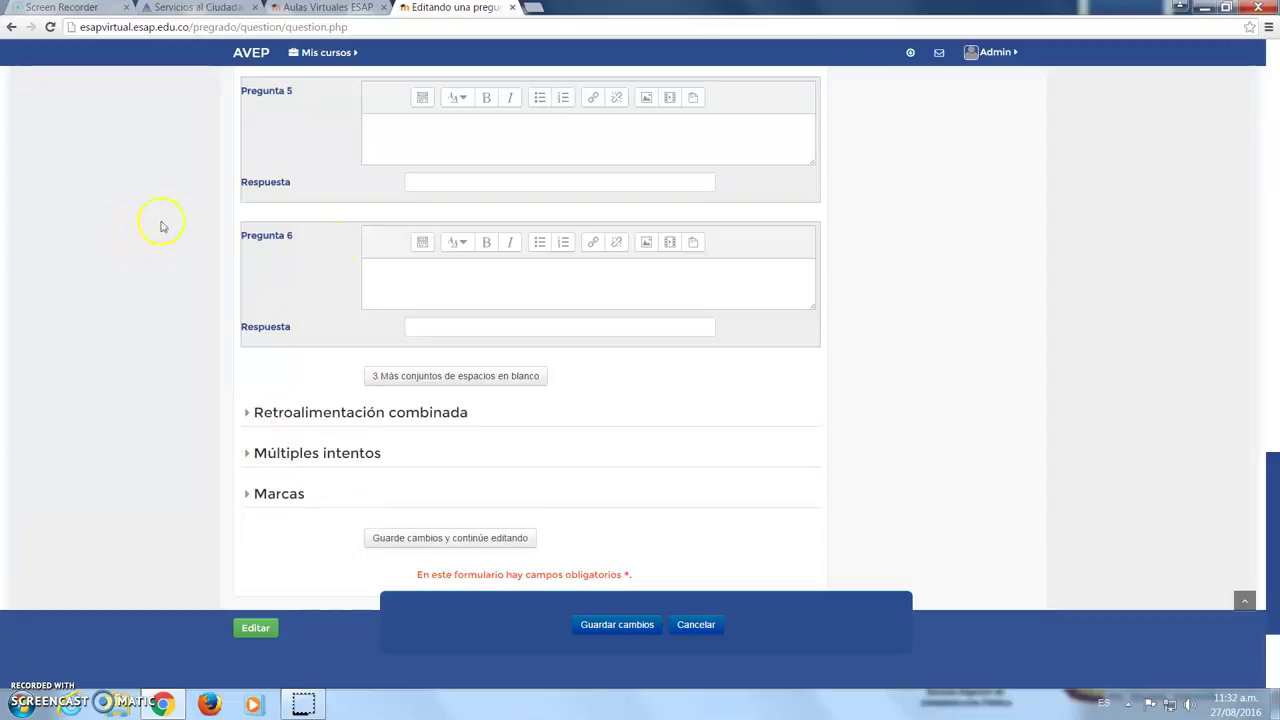
scroll(330, 410, down, 3)
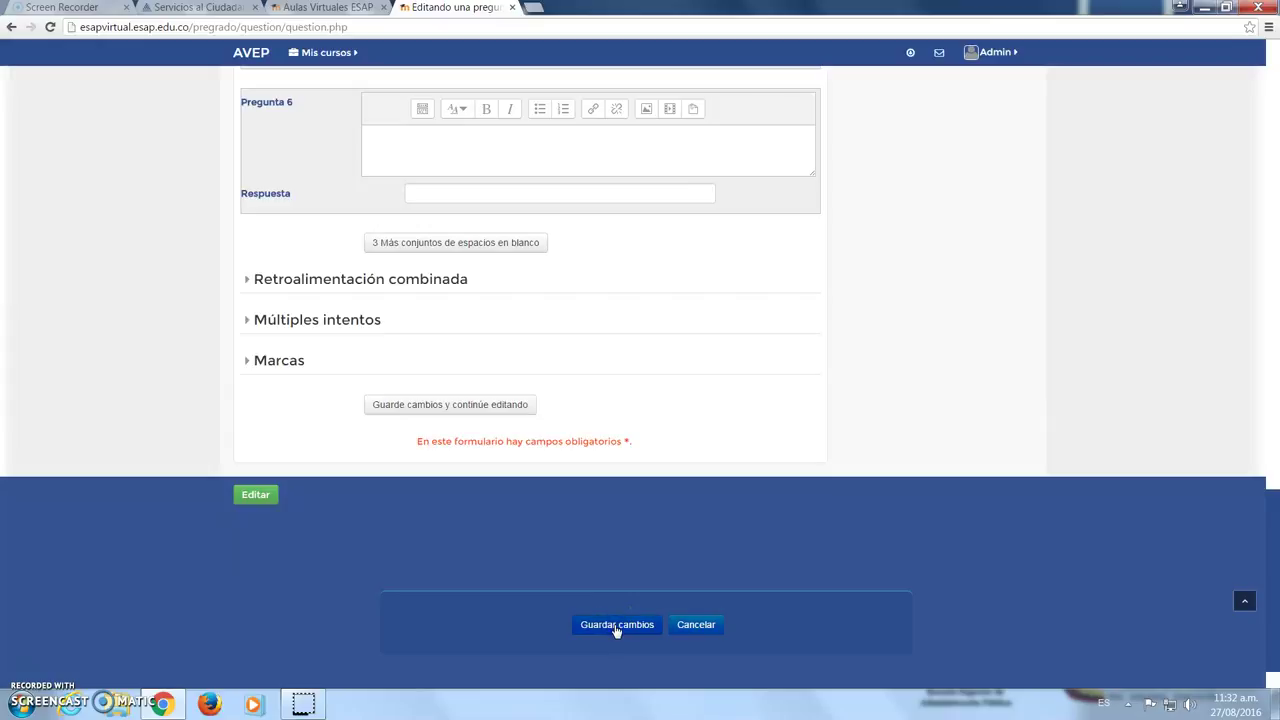
click(616, 626)
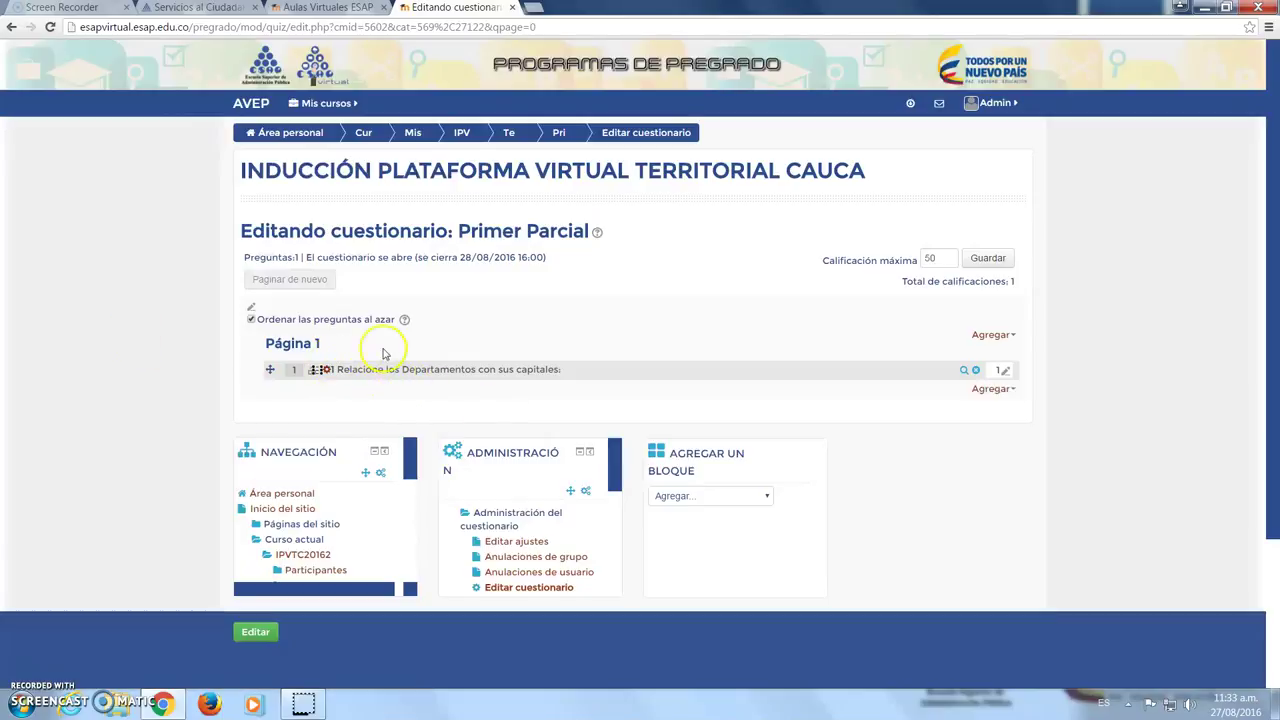
Open the preview of the departments question from the quiz and move its window away from the screen corner
click(326, 375)
click(964, 371)
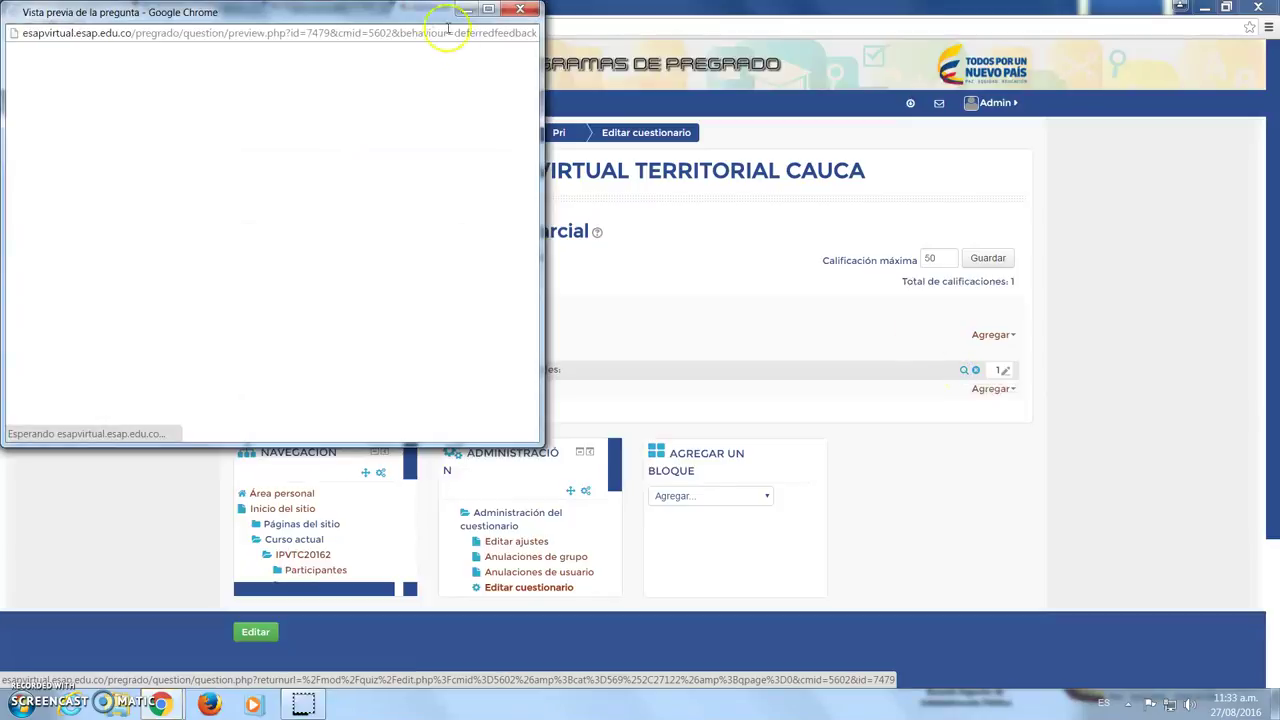
click(520, 9)
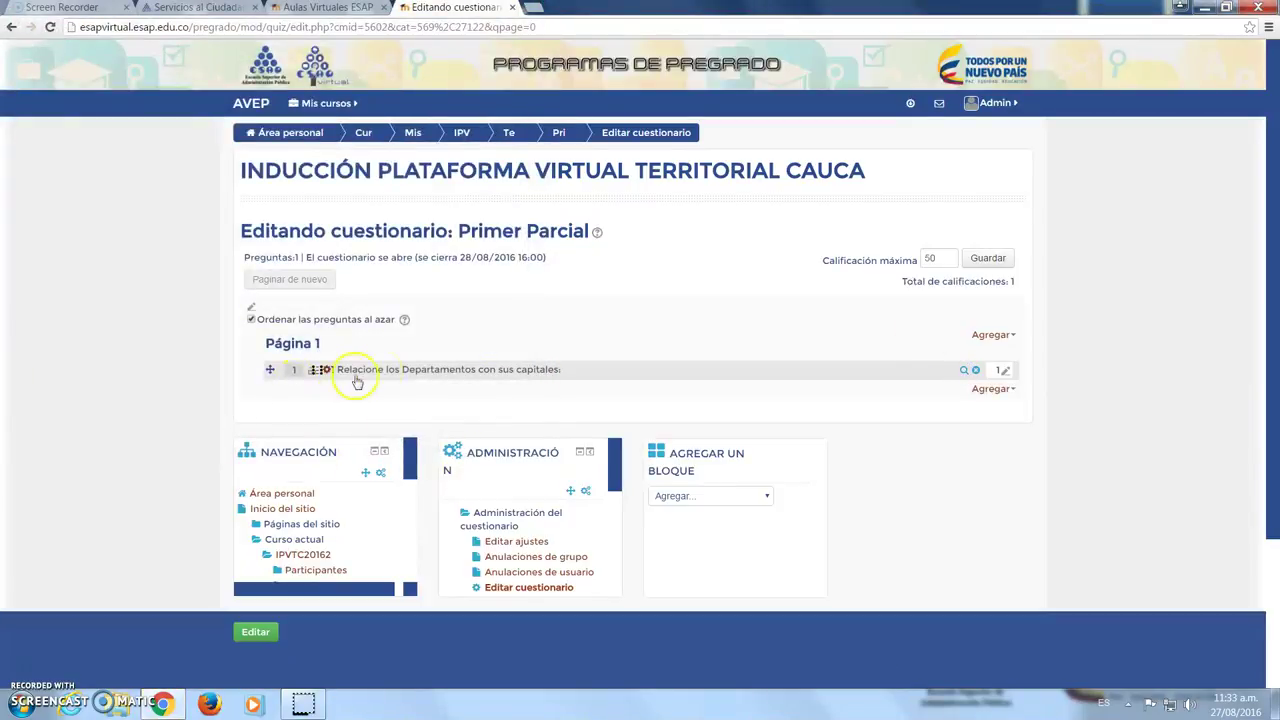
click(963, 370)
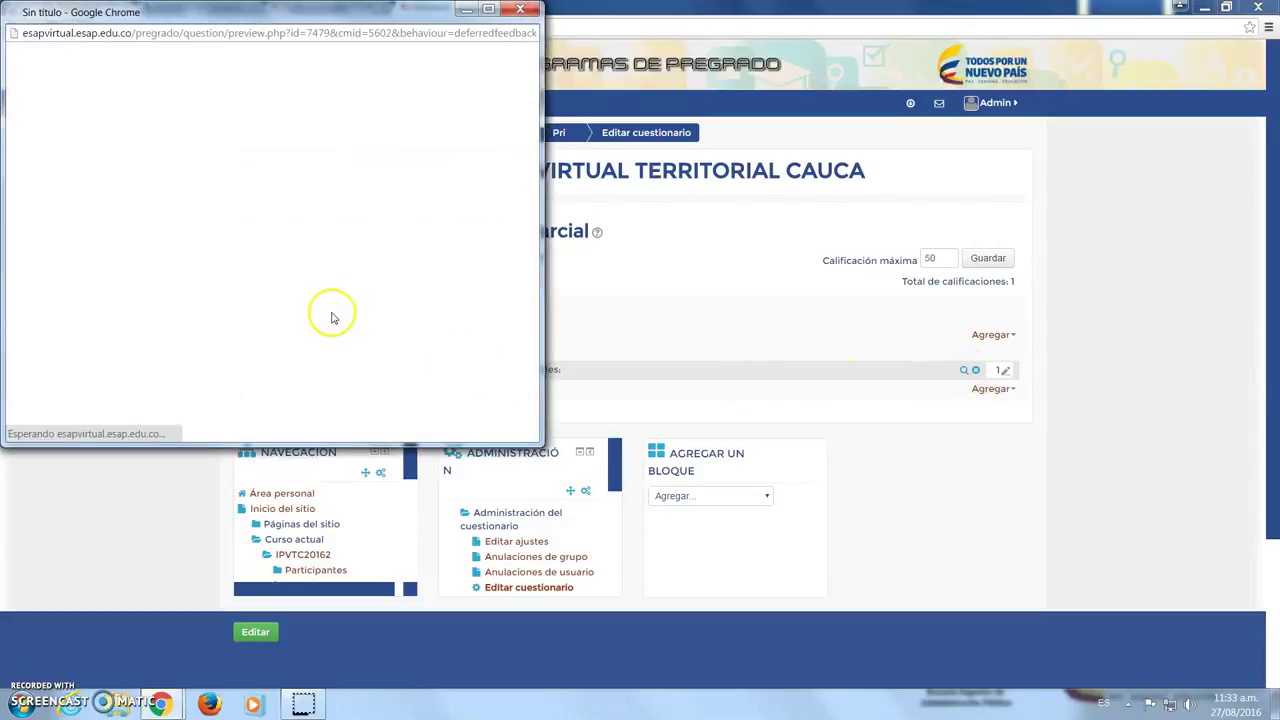
drag(254, 14, 346, 100)
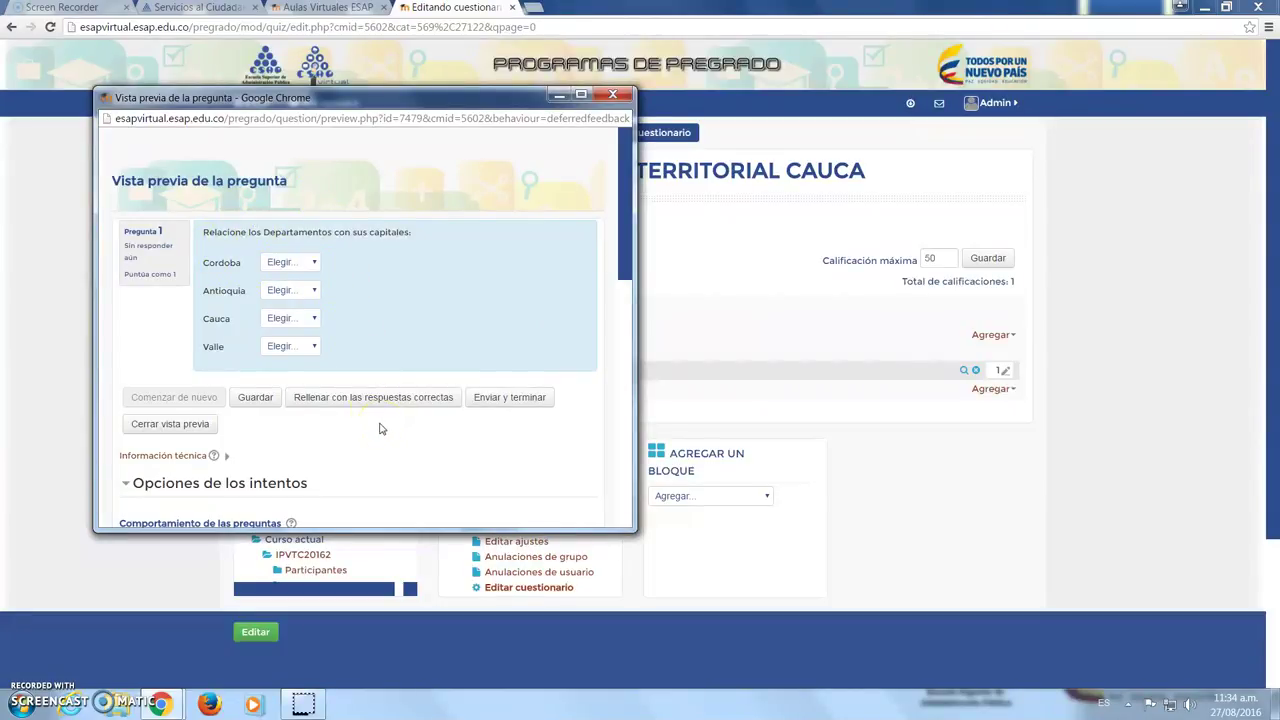
Answer the previewed question by matching Cordoba with Montería, Antioquia with Medellín, Cauca with Popayán and Valle with Cali
click(313, 261)
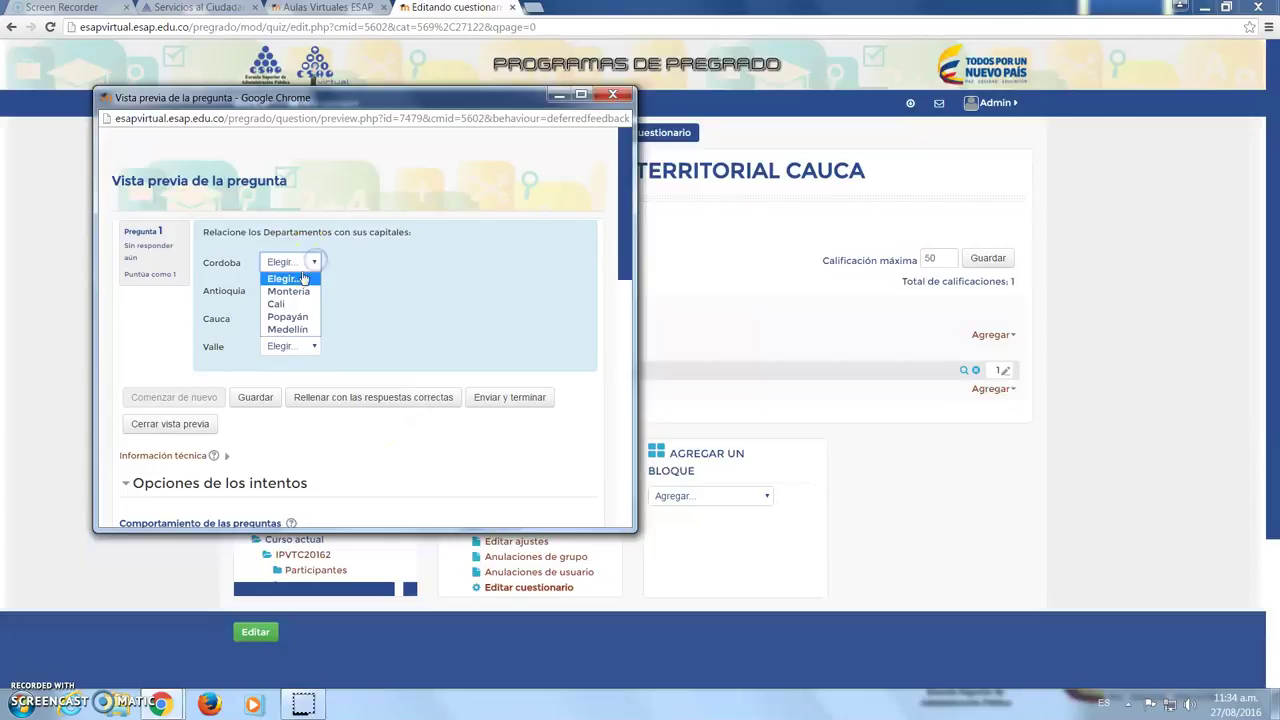
click(290, 291)
click(306, 292)
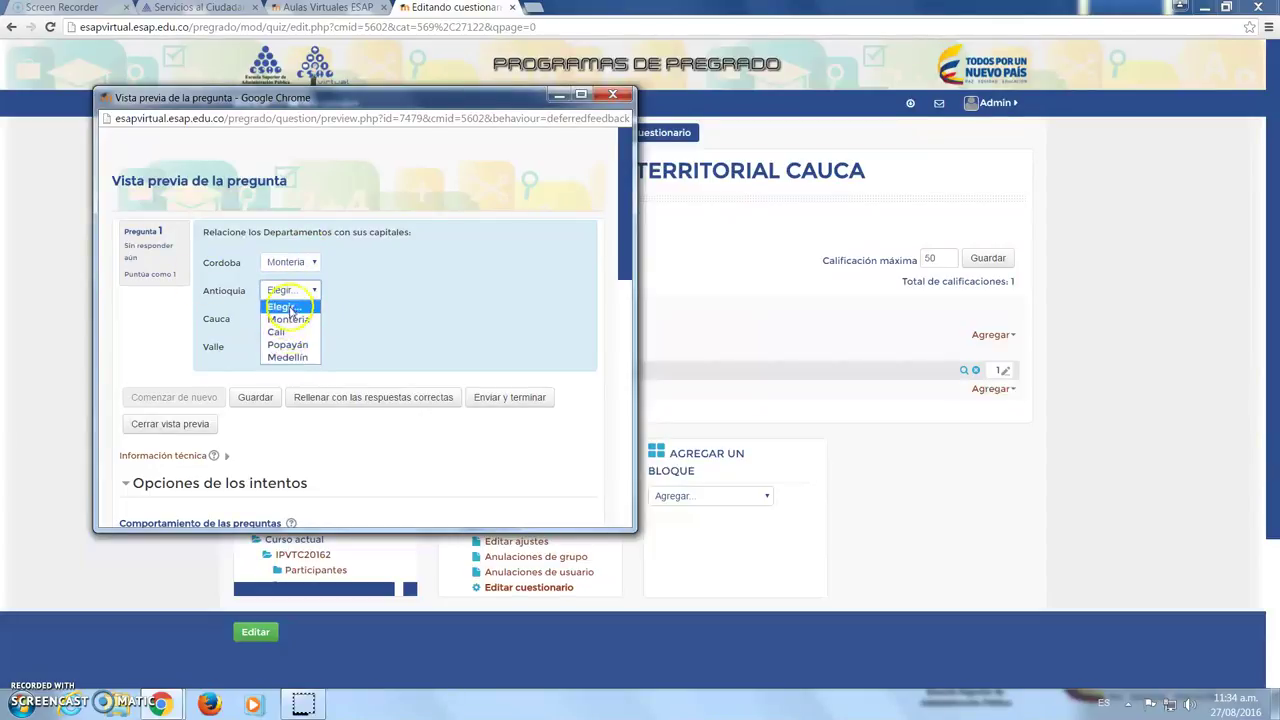
click(289, 357)
click(315, 325)
click(286, 373)
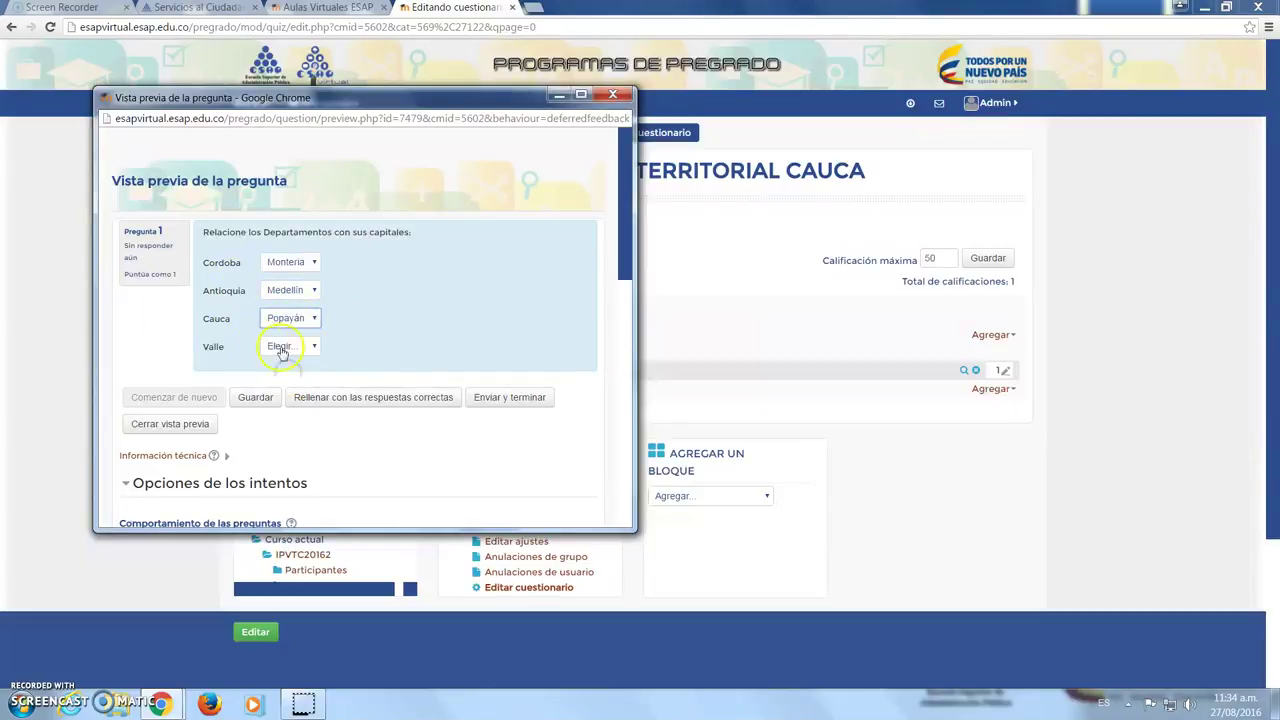
click(281, 350)
click(283, 389)
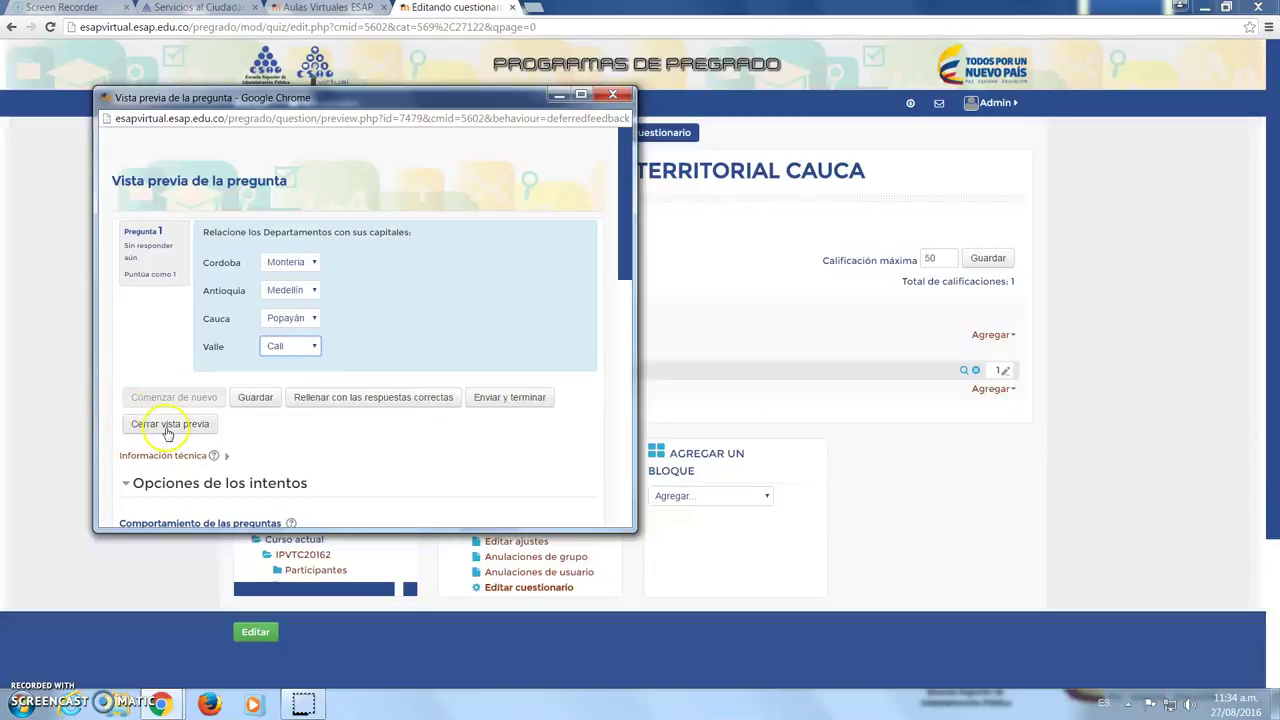
Submit and finish the preview attempt, and look through the preview's display options
click(487, 399)
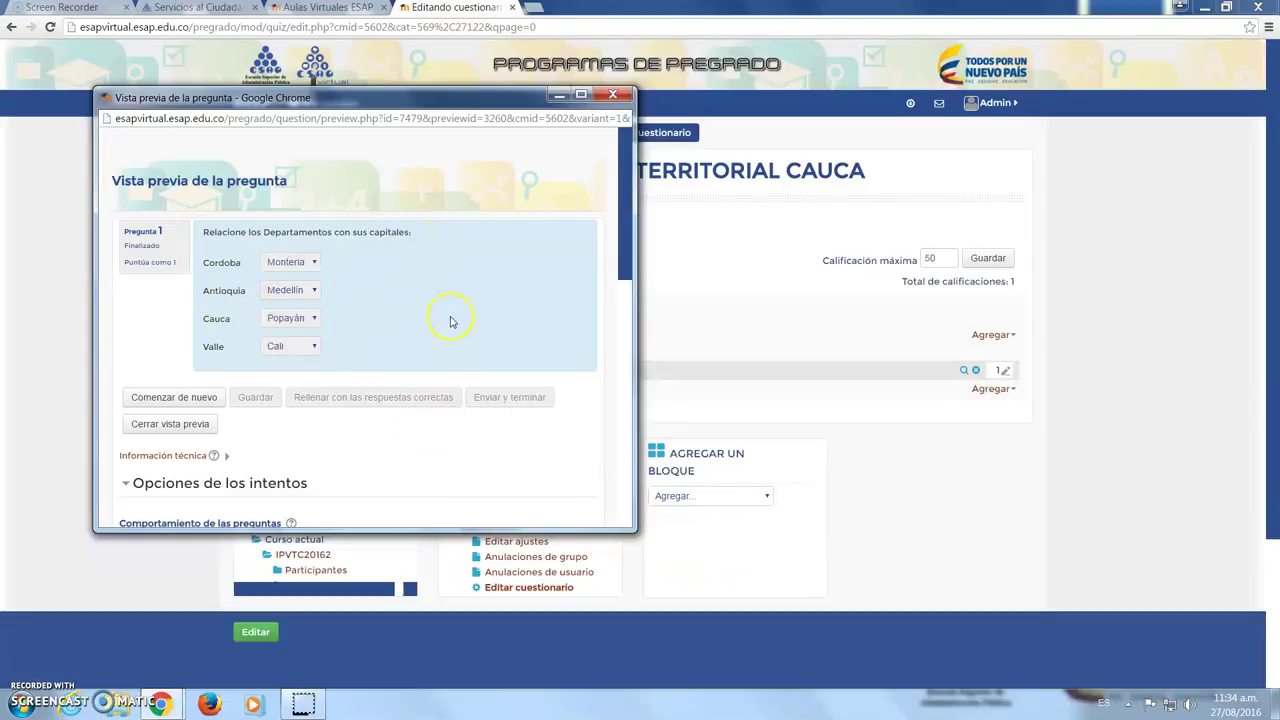
scroll(450, 322, down, 10)
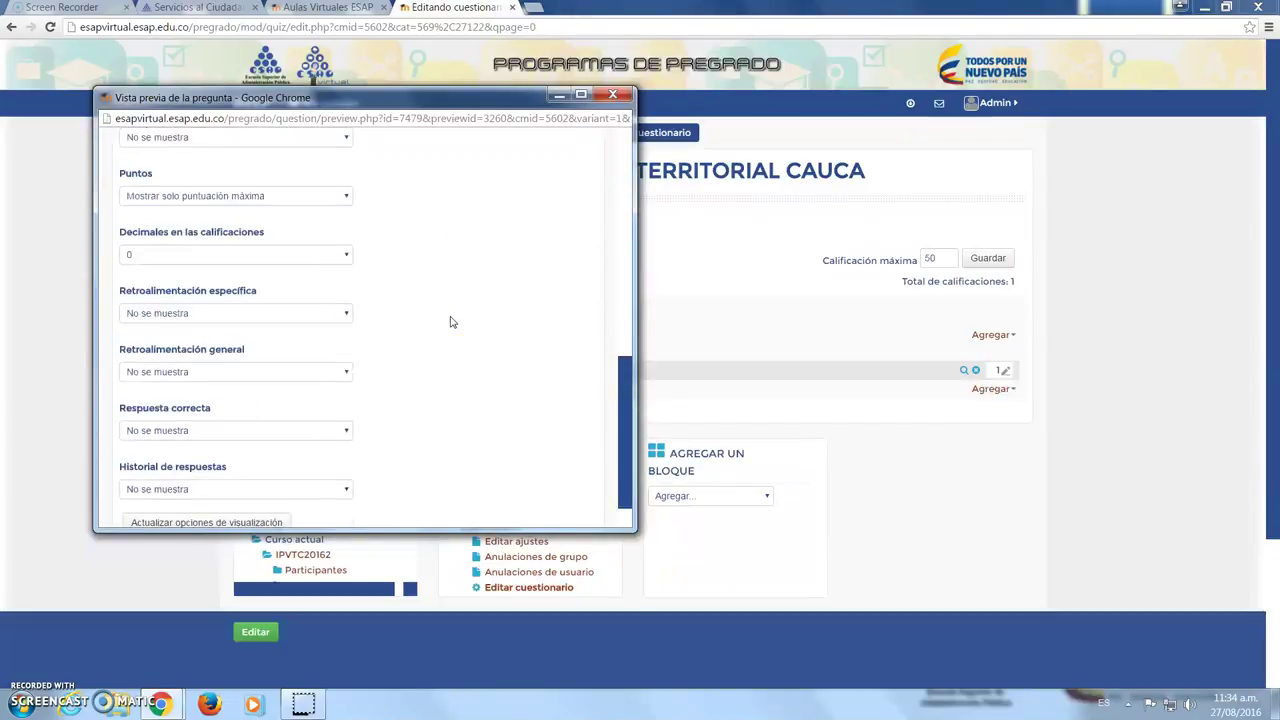
scroll(450, 322, up, 10)
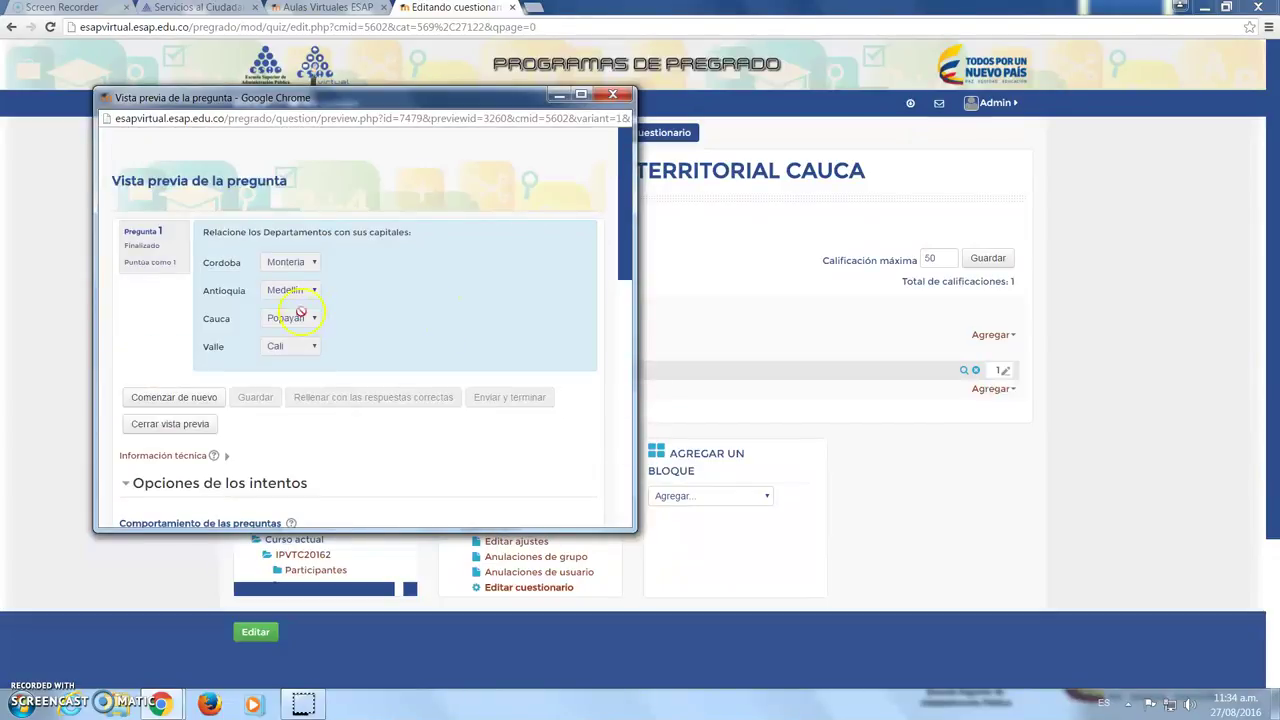
Restart the preview attempt, fill it in automatically with the correct answers, and look over the preview page
click(170, 400)
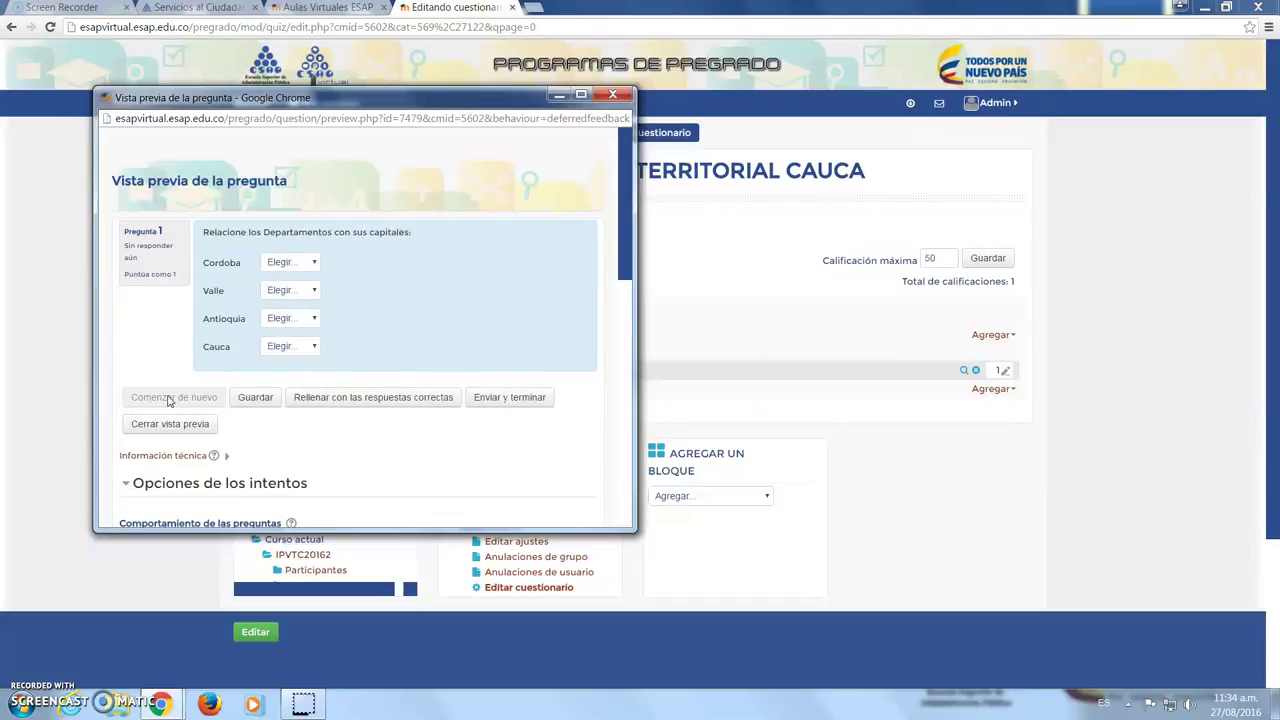
click(210, 426)
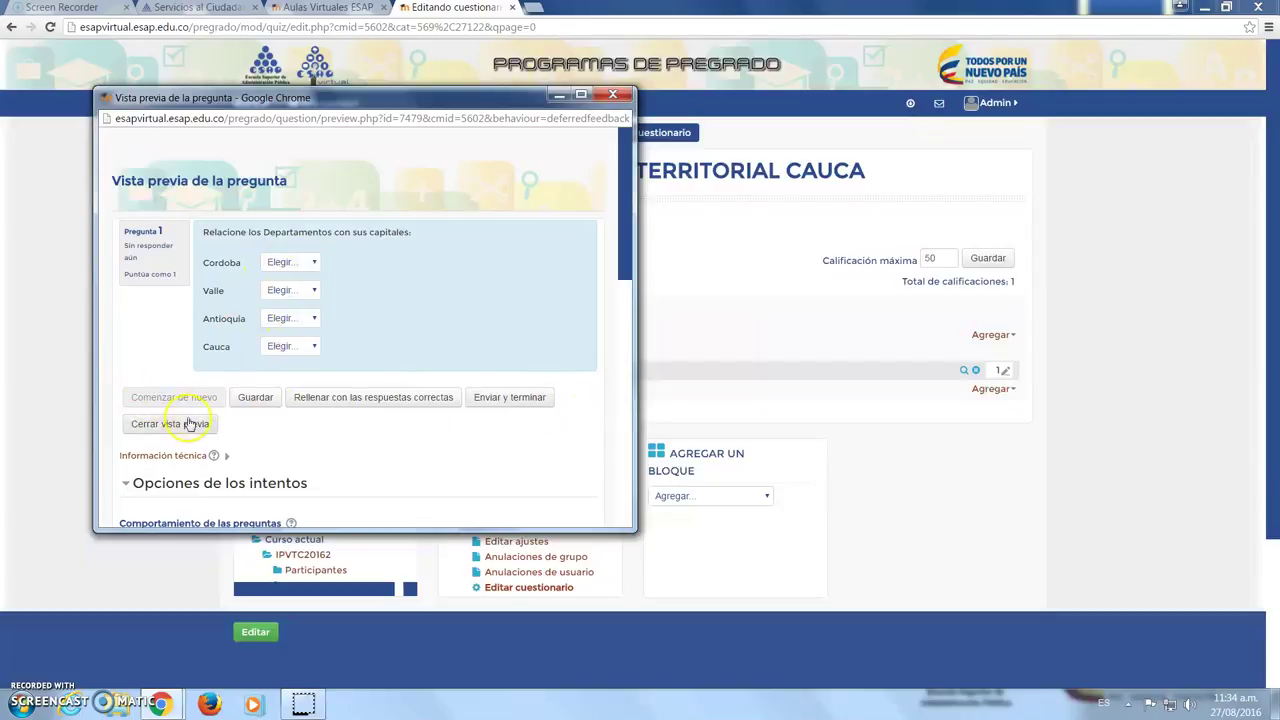
click(376, 400)
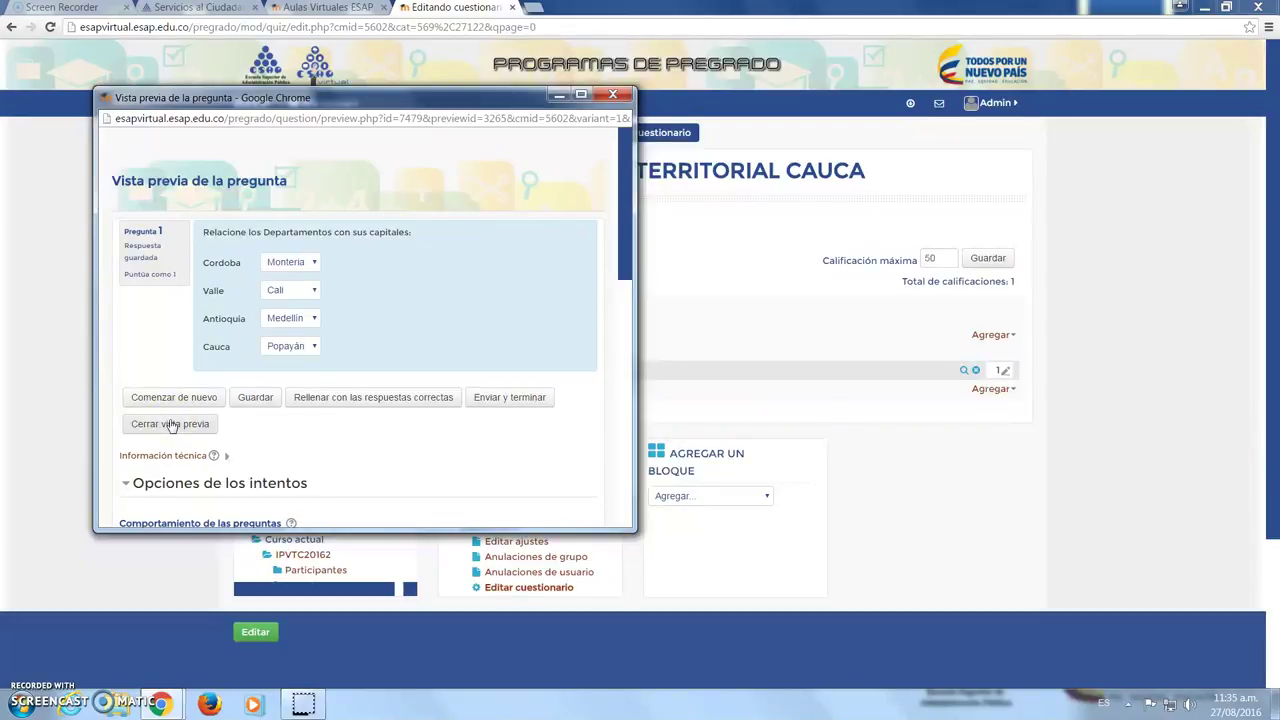
click(420, 399)
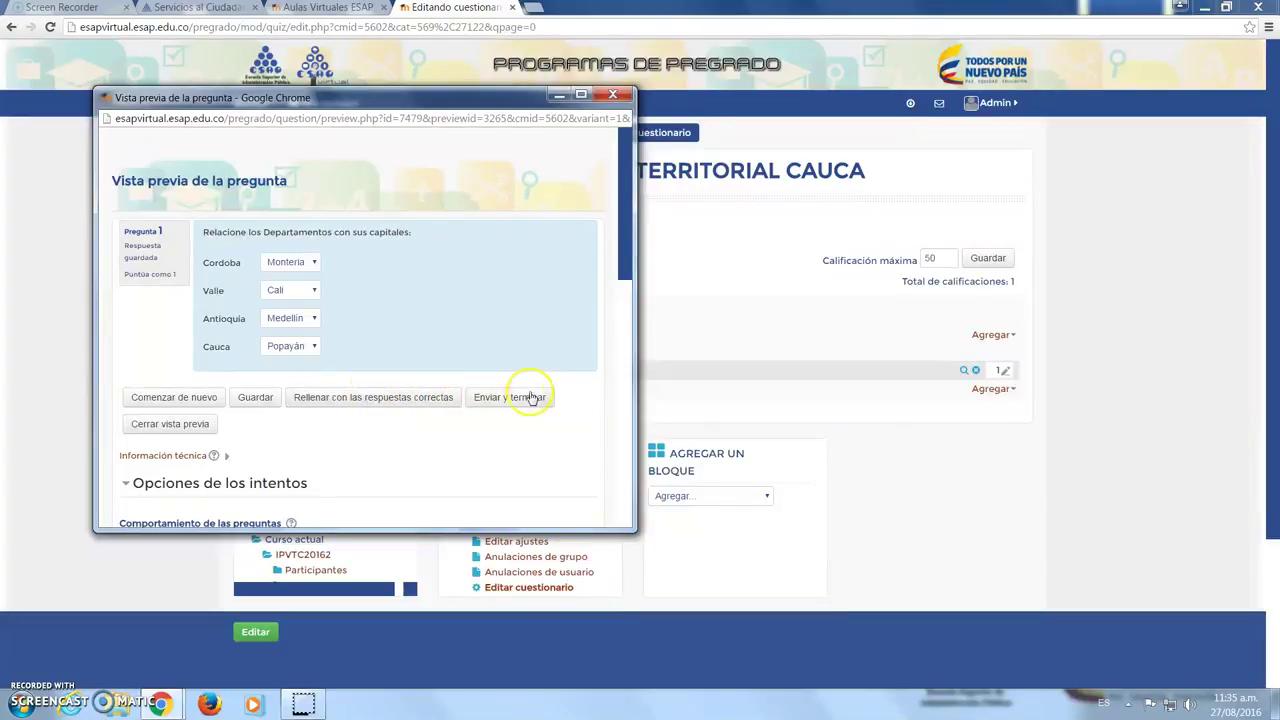
scroll(460, 305, down, 8)
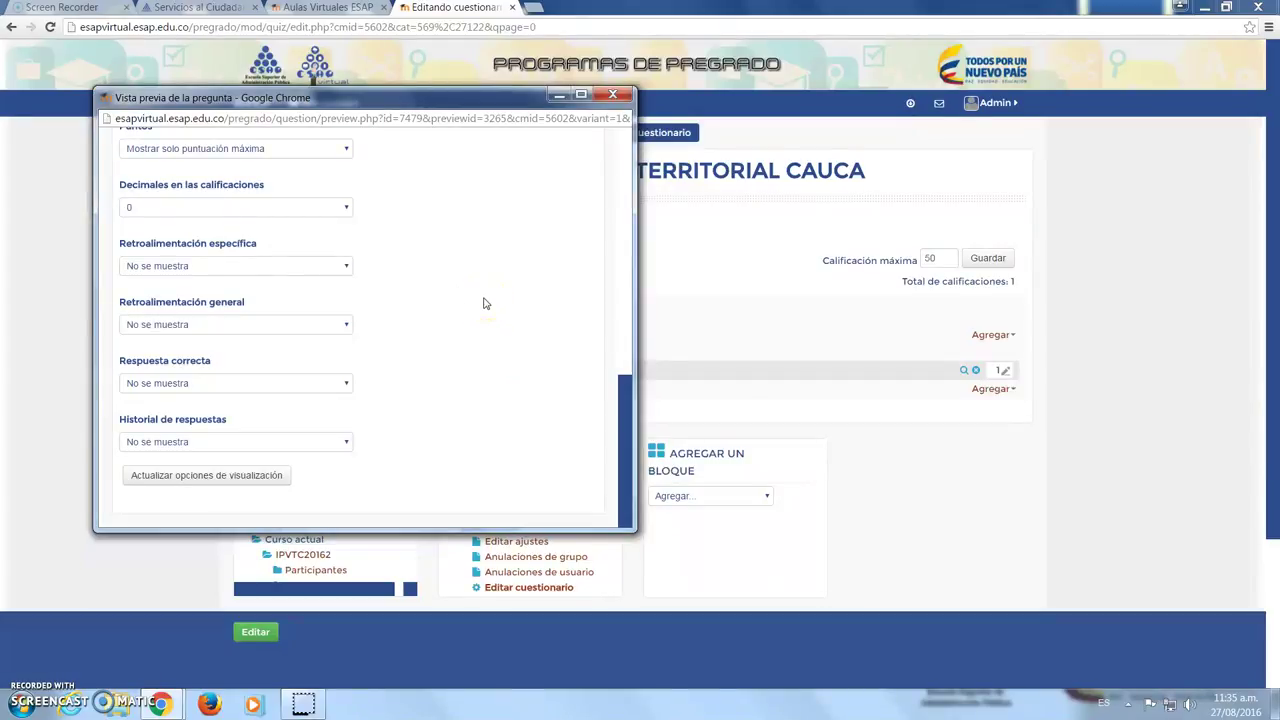
scroll(491, 314, up, 8)
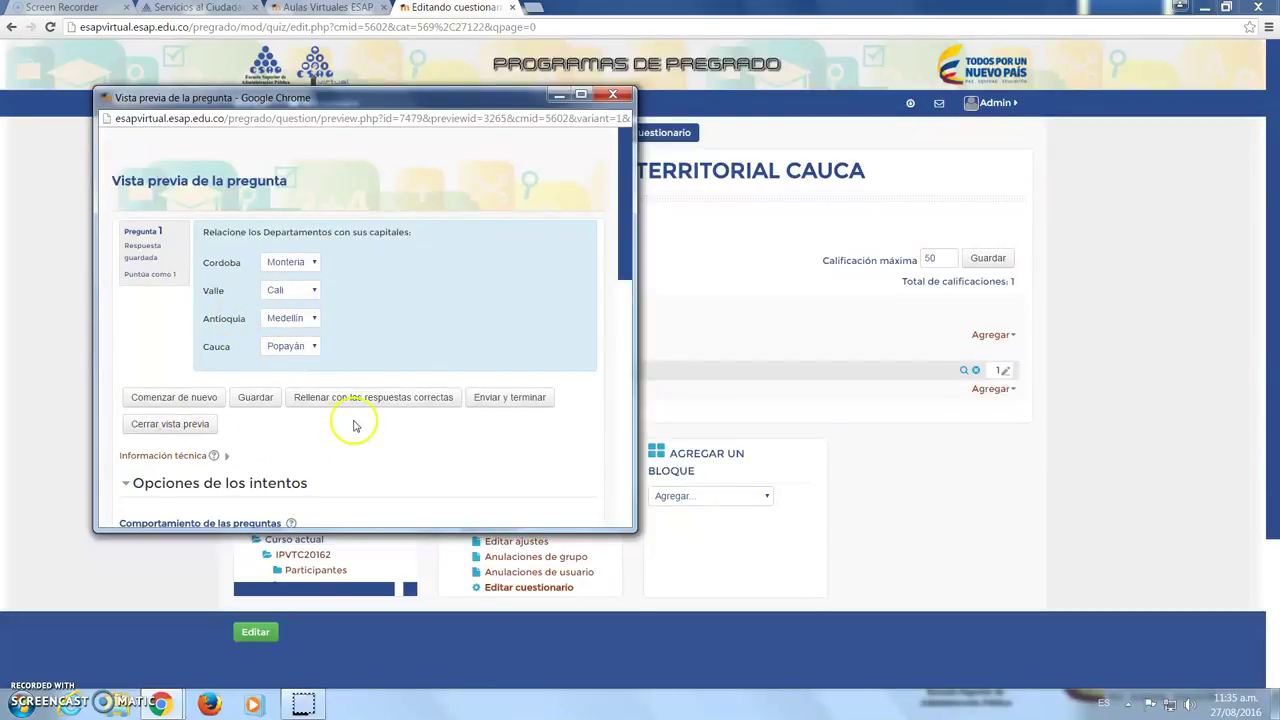
Close the question preview and start a new question of type Opción múltiple at the end of the quiz page
click(163, 425)
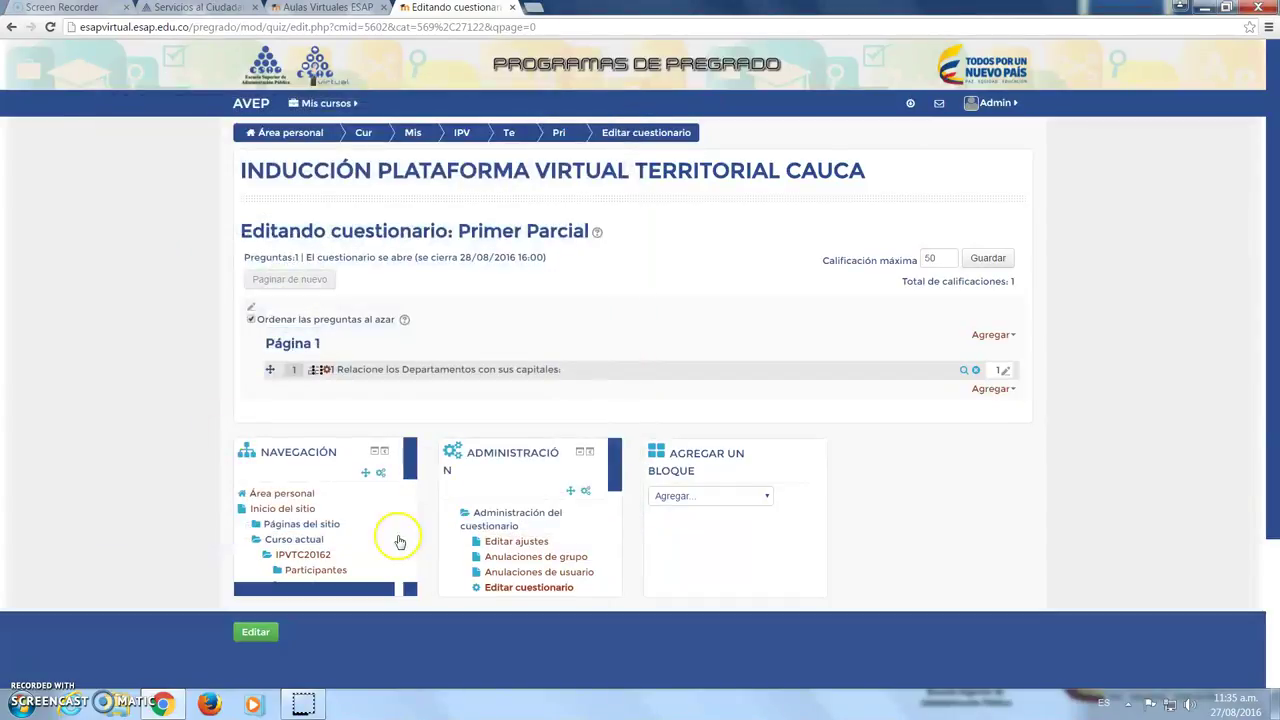
scroll(77, 349, down, 2)
scroll(540, 311, up, 2)
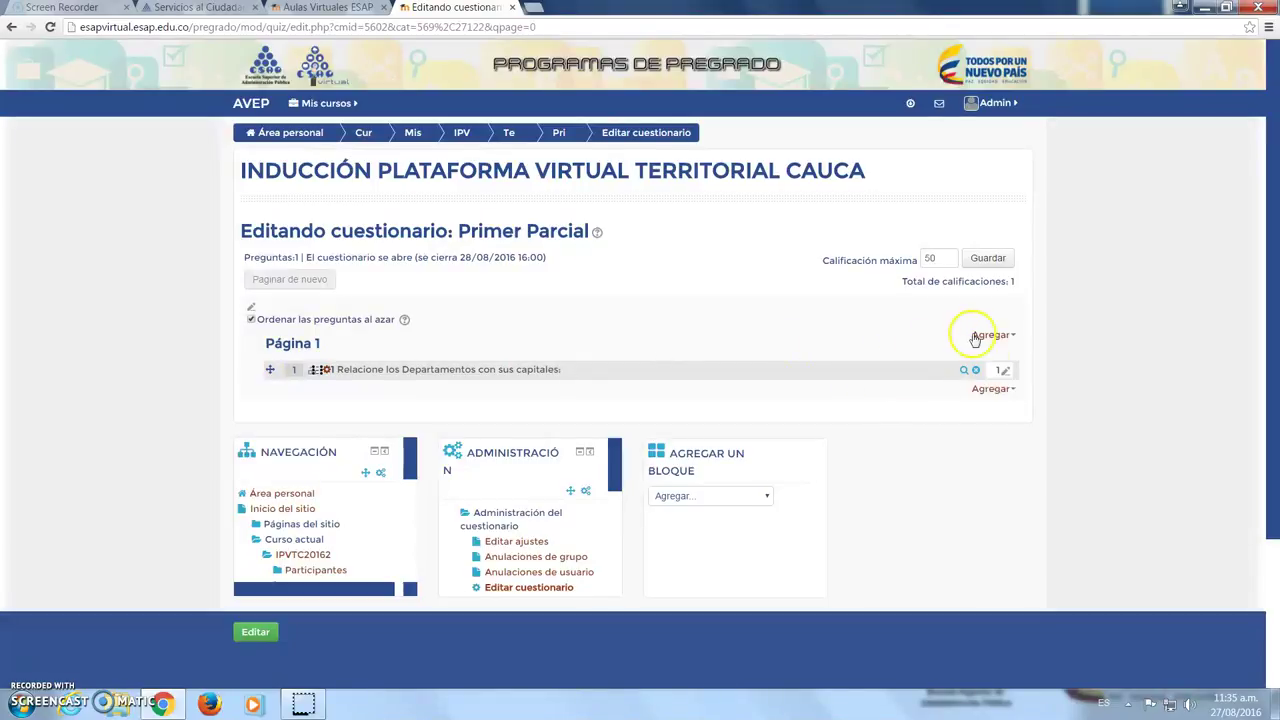
click(995, 390)
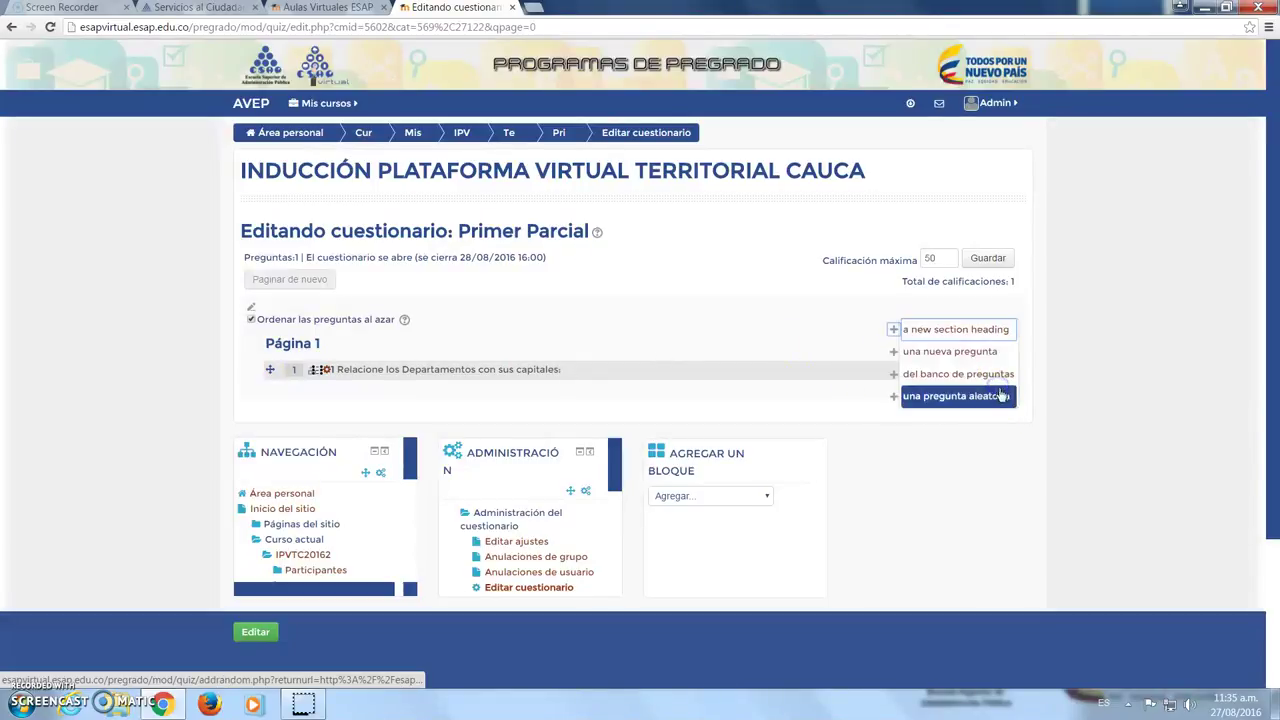
click(947, 353)
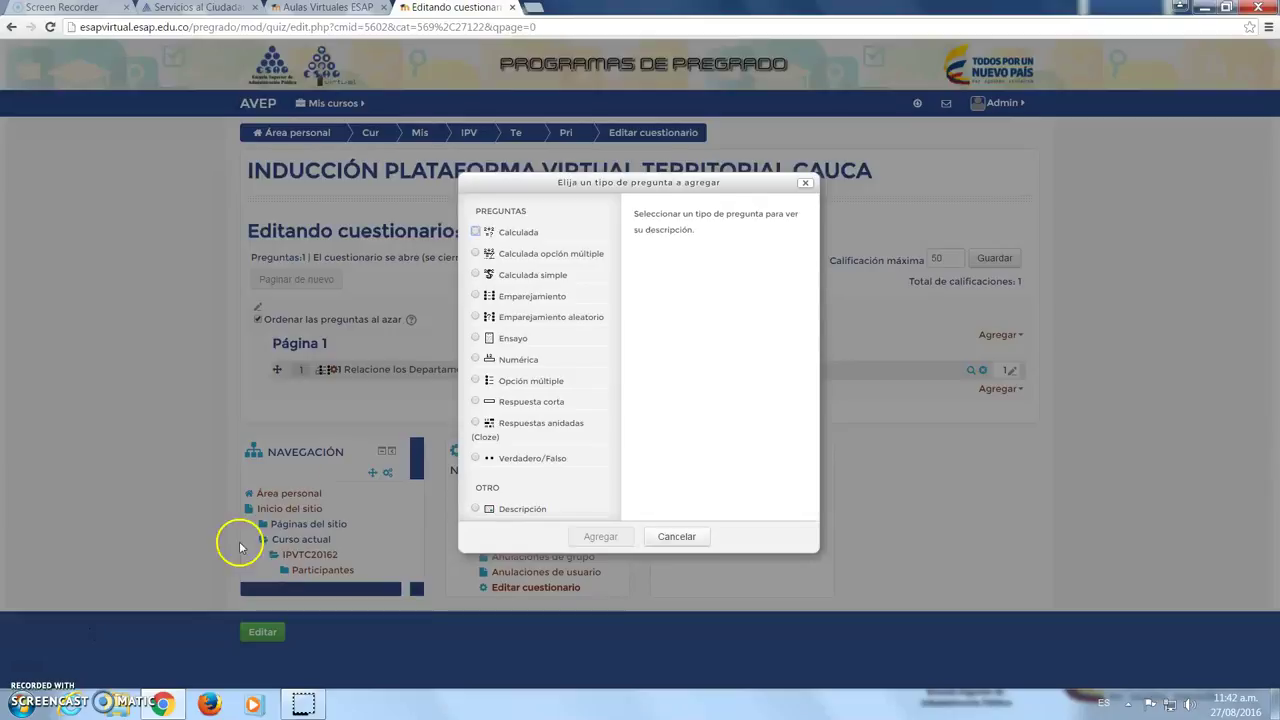
click(475, 359)
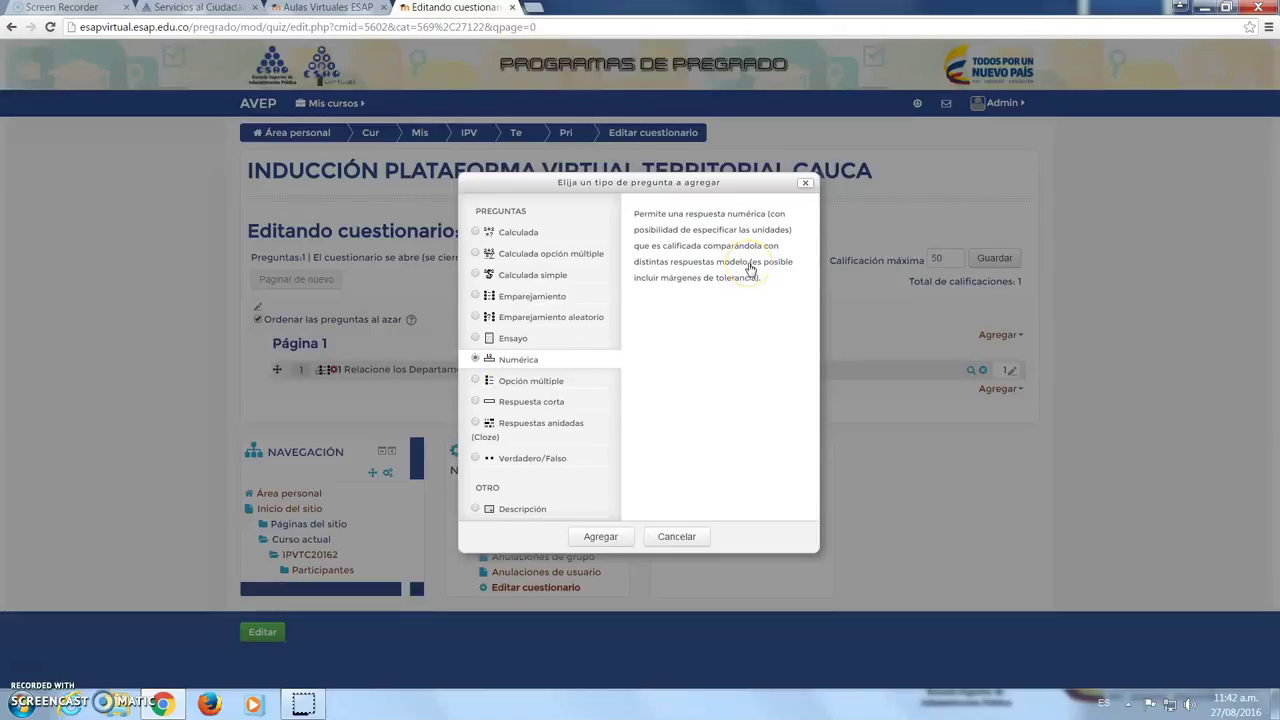
click(507, 381)
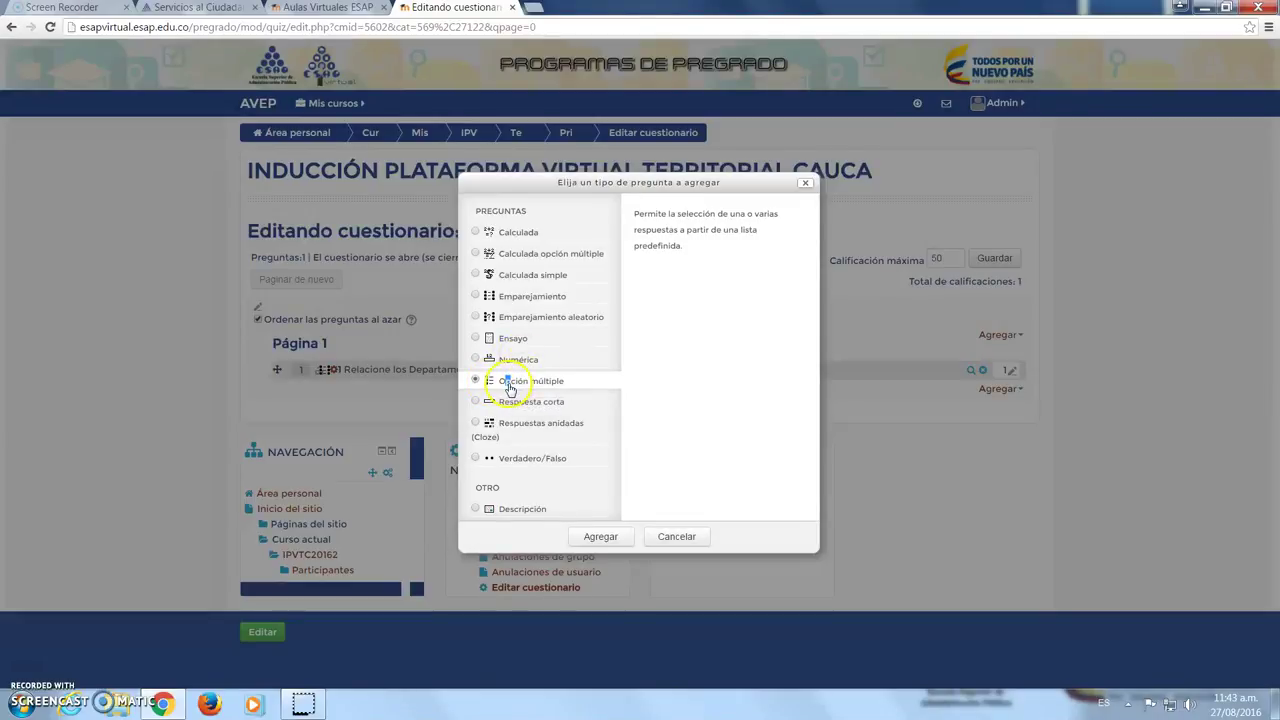
click(600, 538)
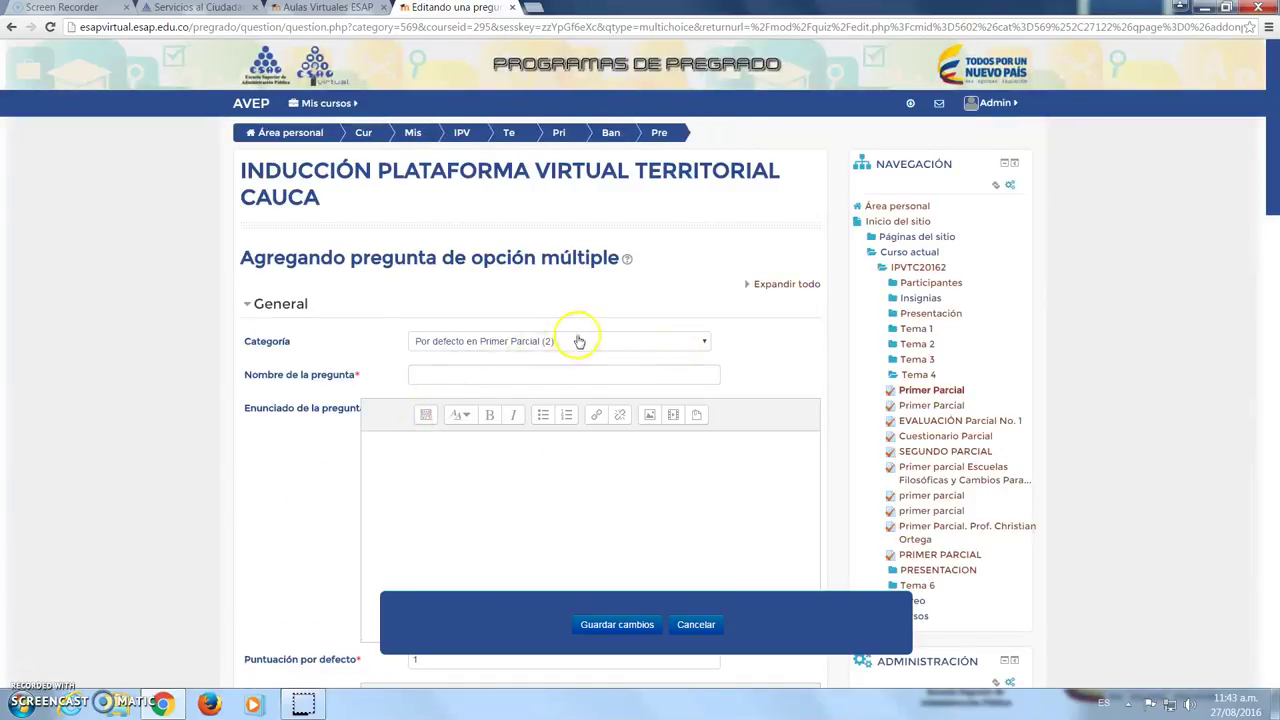
Keep the category Por defecto en Primer Parcial and name the multiple-choice question 2
click(522, 350)
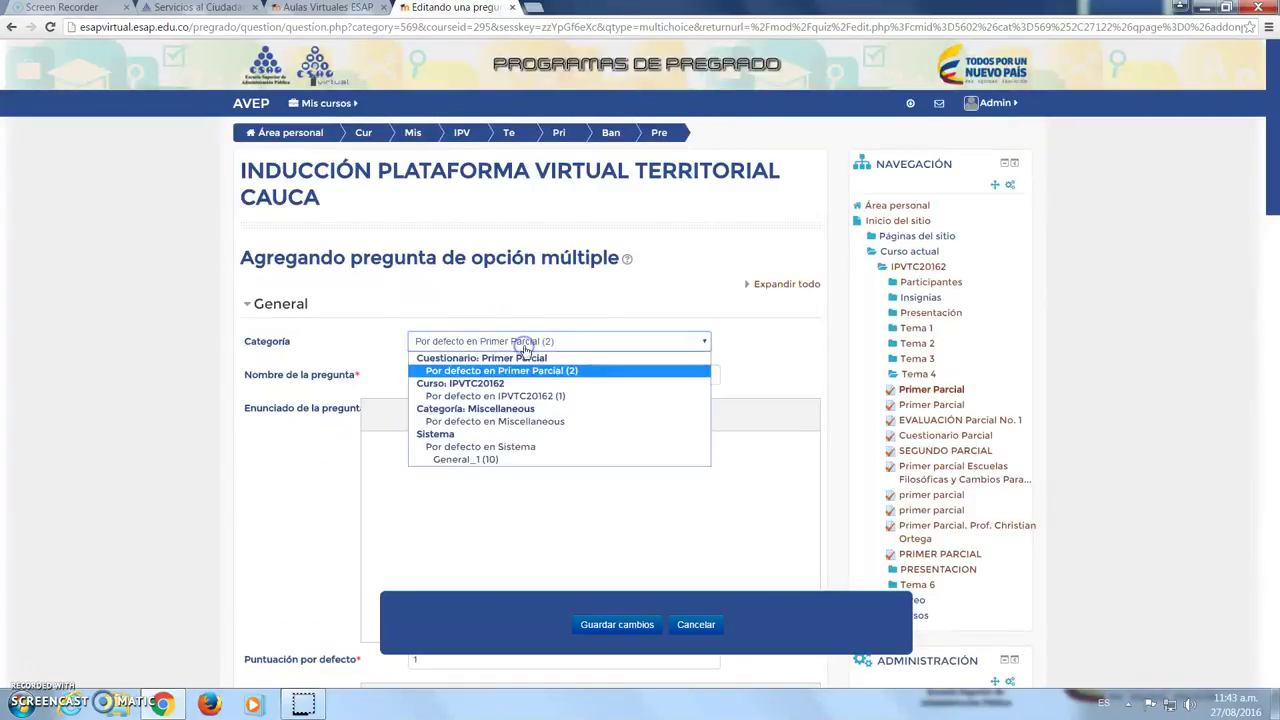
click(510, 374)
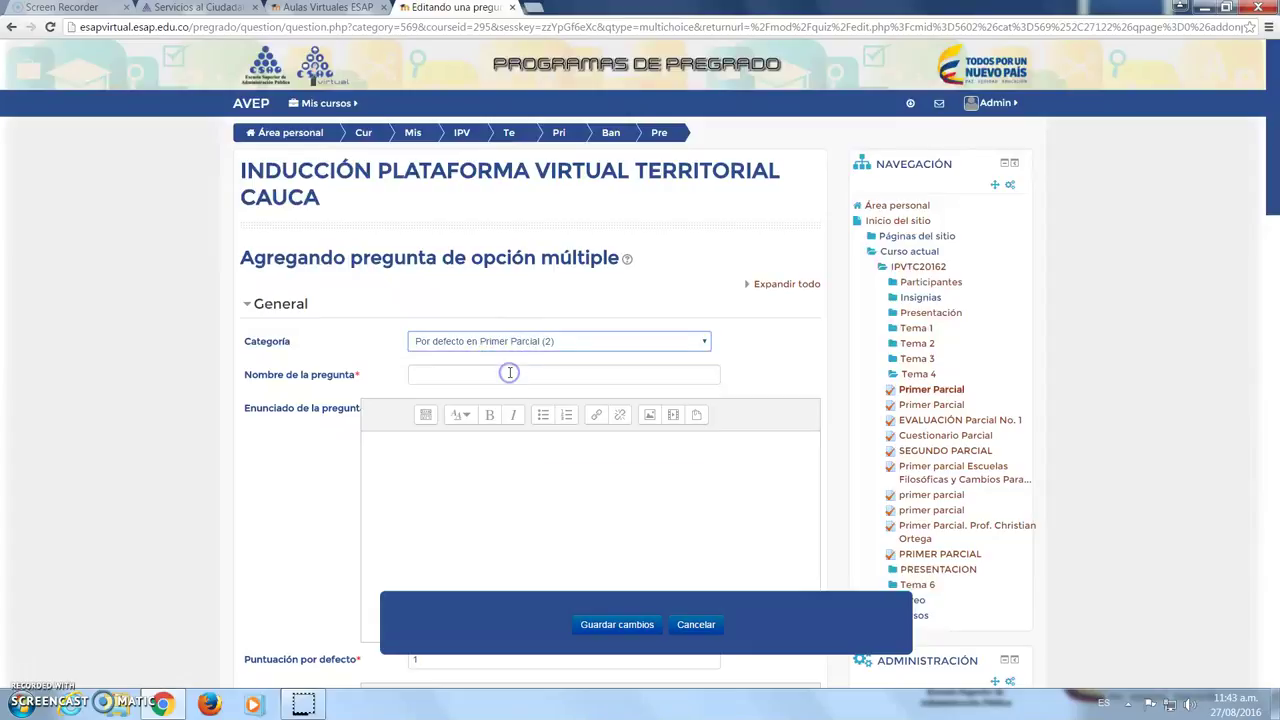
click(445, 374)
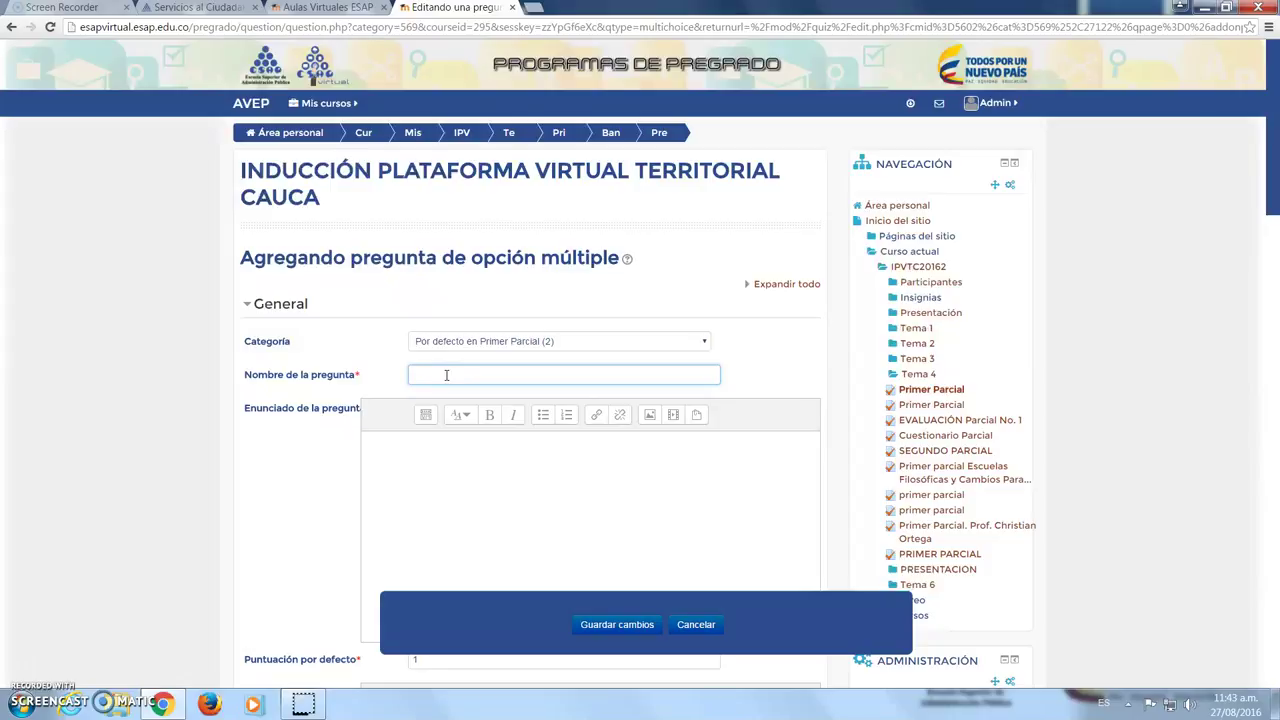
text(2)
Enter "Simón Bolívar nació en:" as the question statement
click(465, 497)
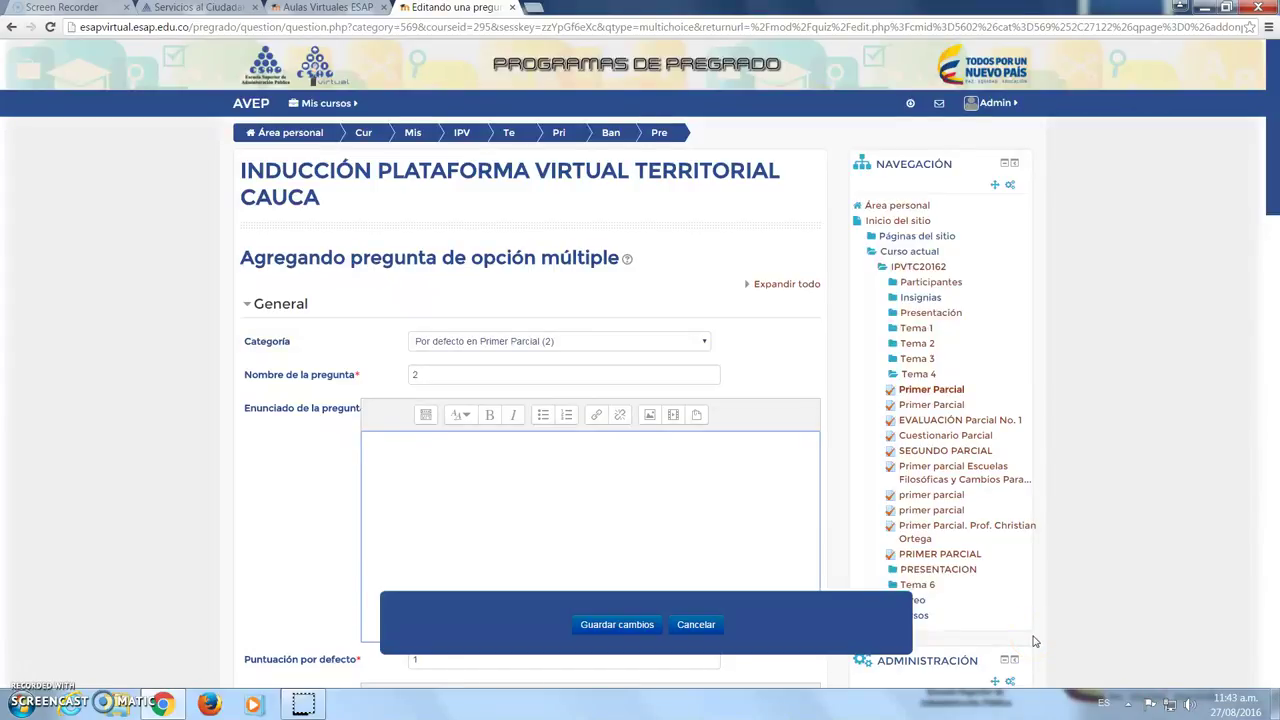
text(Simón Bolívar nacióen)
key(shift+Left)
key(shift+Left)
key(shift+Left)
key(BackSpace)
text(en:)
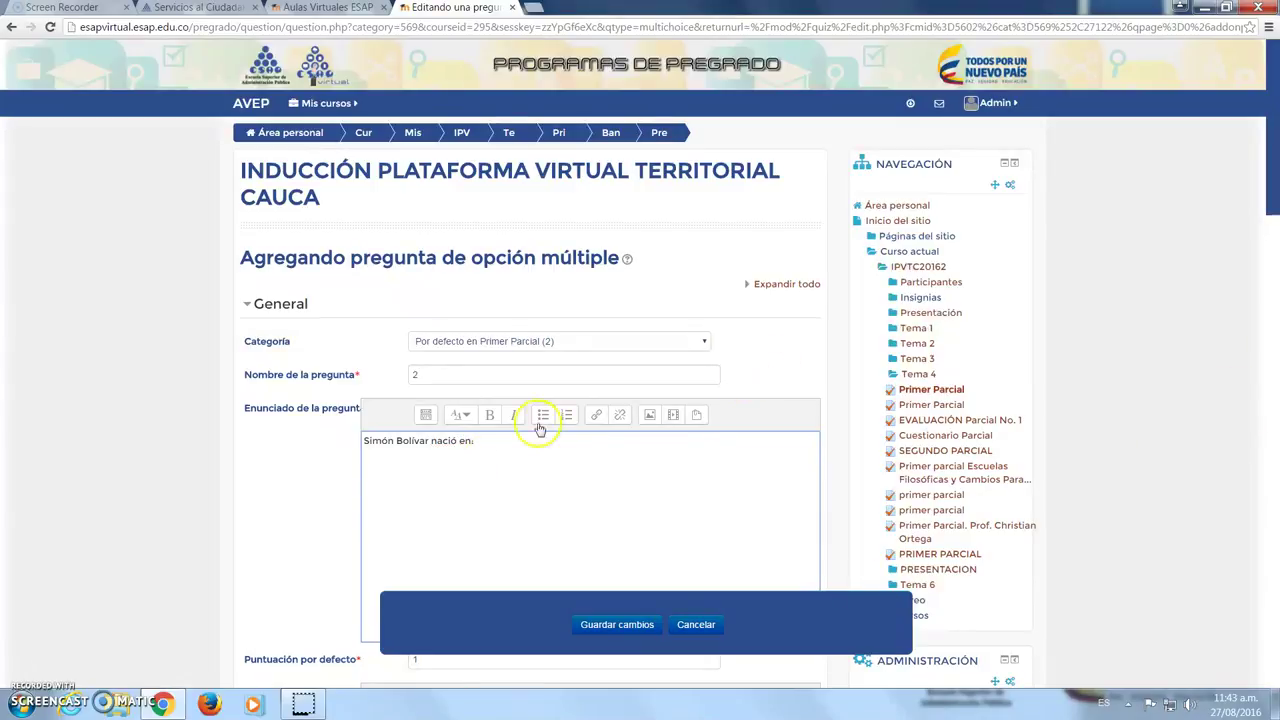
click(409, 440)
click(485, 442)
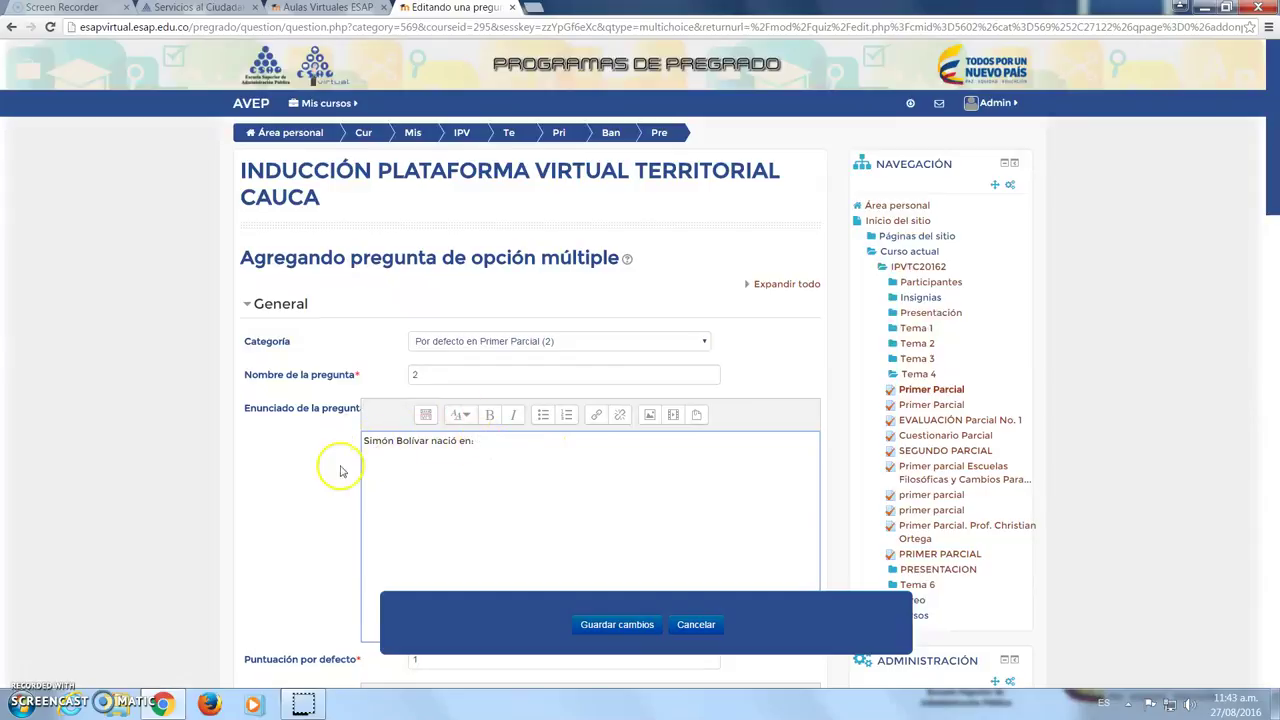
Enter "Caracas, Venezuela" as the question's general feedback
scroll(328, 469, down, 1)
scroll(328, 469, down, 1)
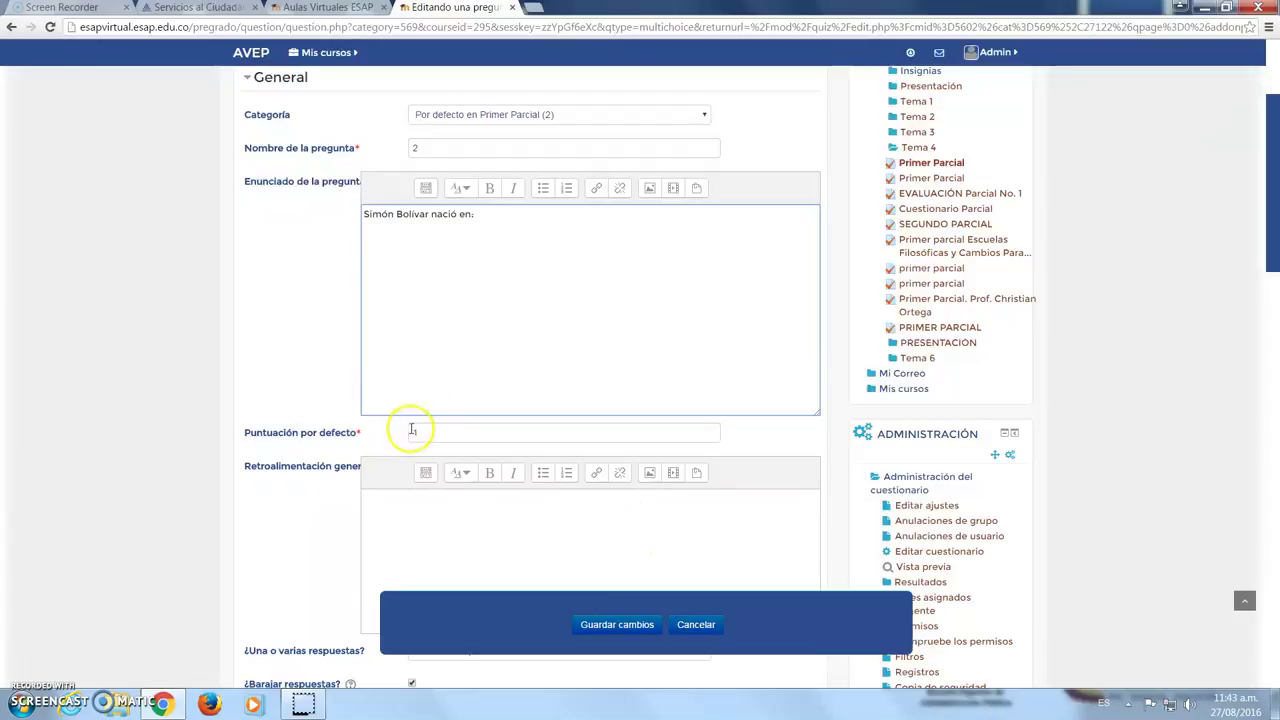
scroll(410, 440, down, 1)
scroll(403, 443, down, 1)
click(466, 437)
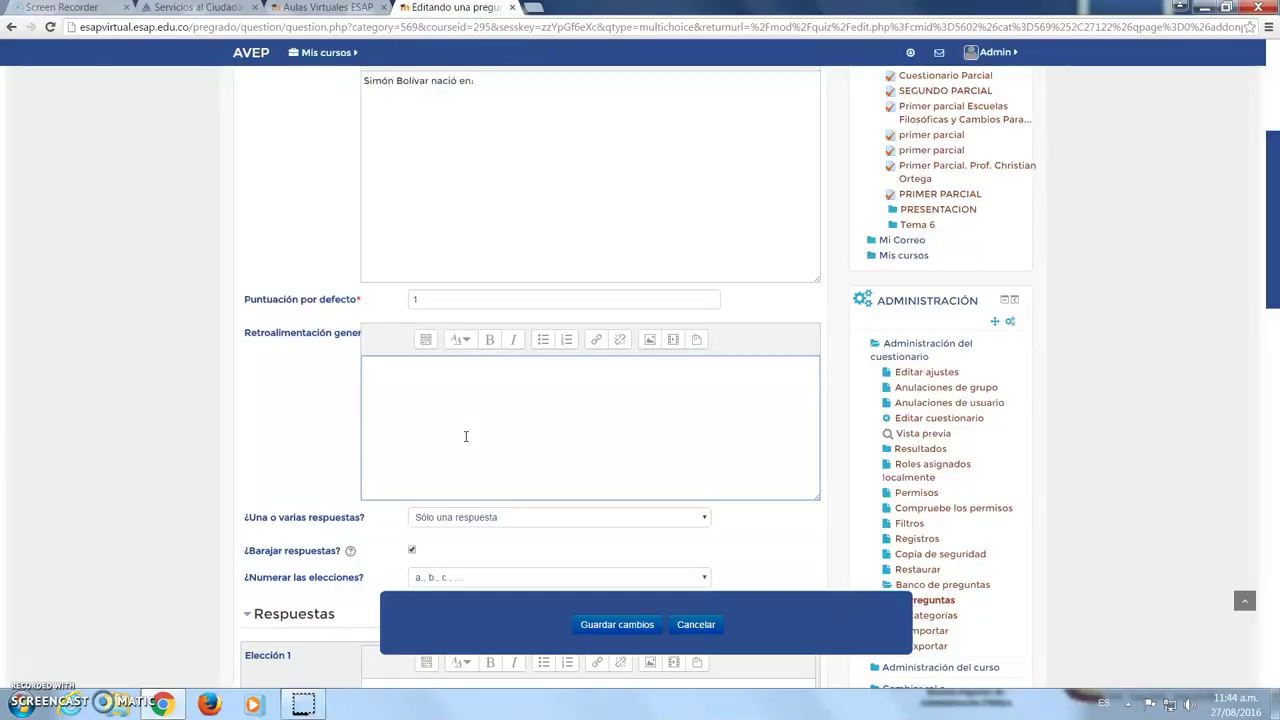
text(Caracas, Ve)
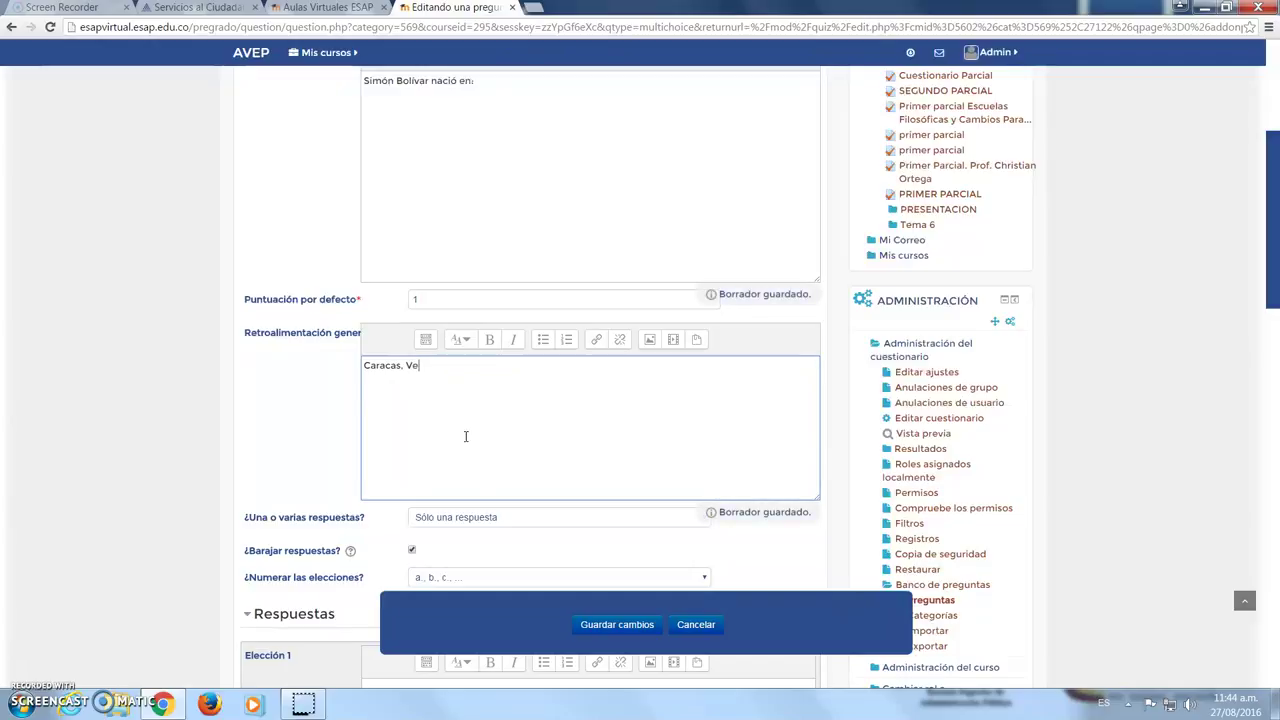
text(nezuela)
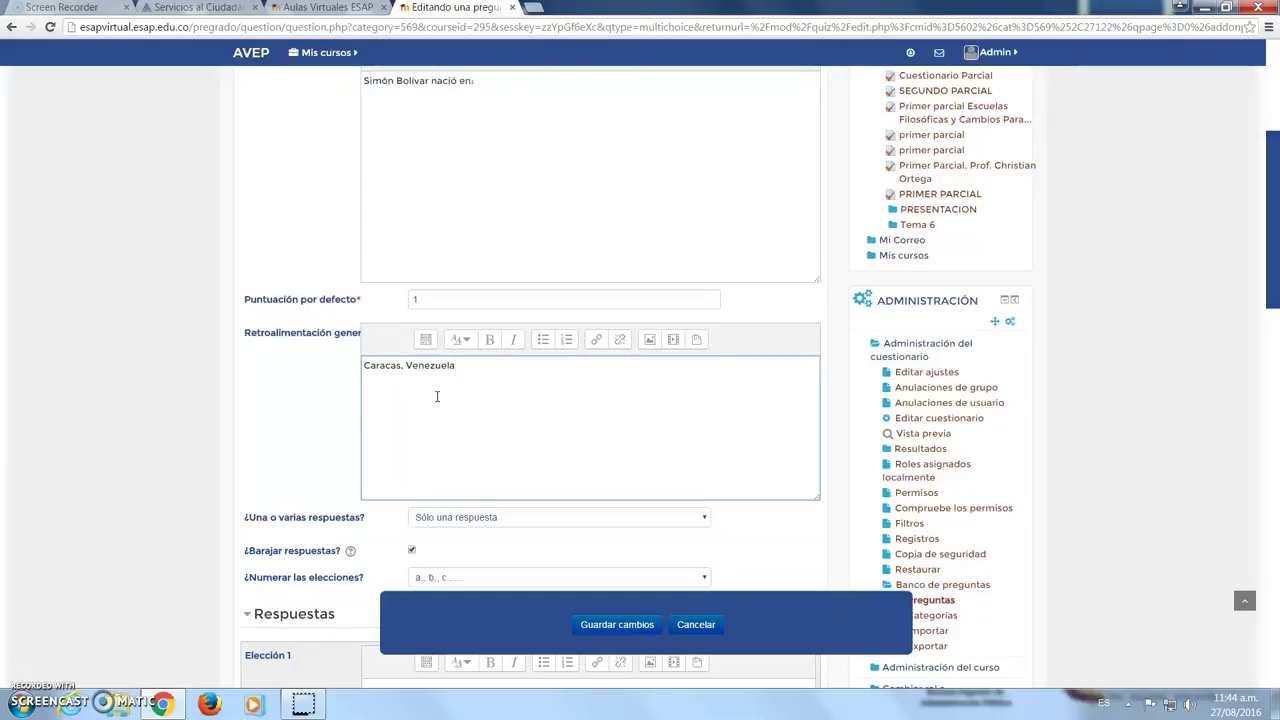
Fill in the first answer choice with Caracas and set its grade to 100%
scroll(371, 163, down, 3)
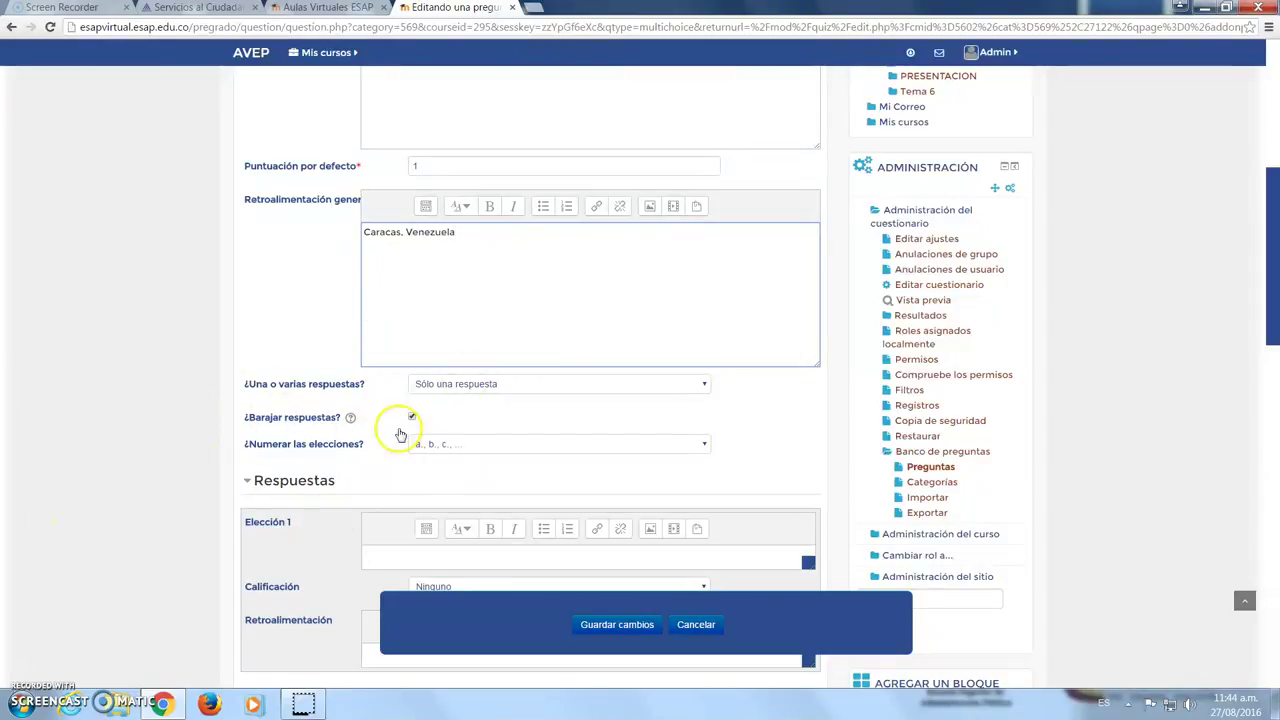
scroll(95, 385, down, 1)
click(427, 426)
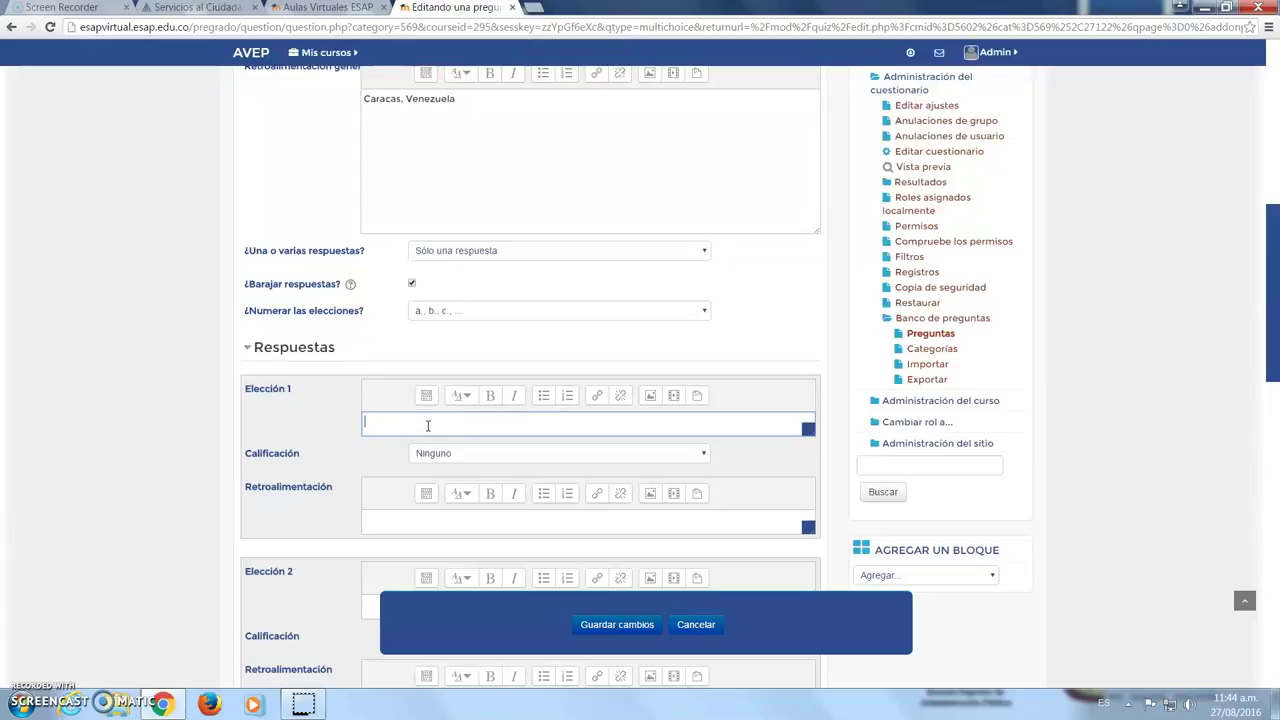
text(Caracas)
click(352, 421)
click(398, 423)
click(447, 455)
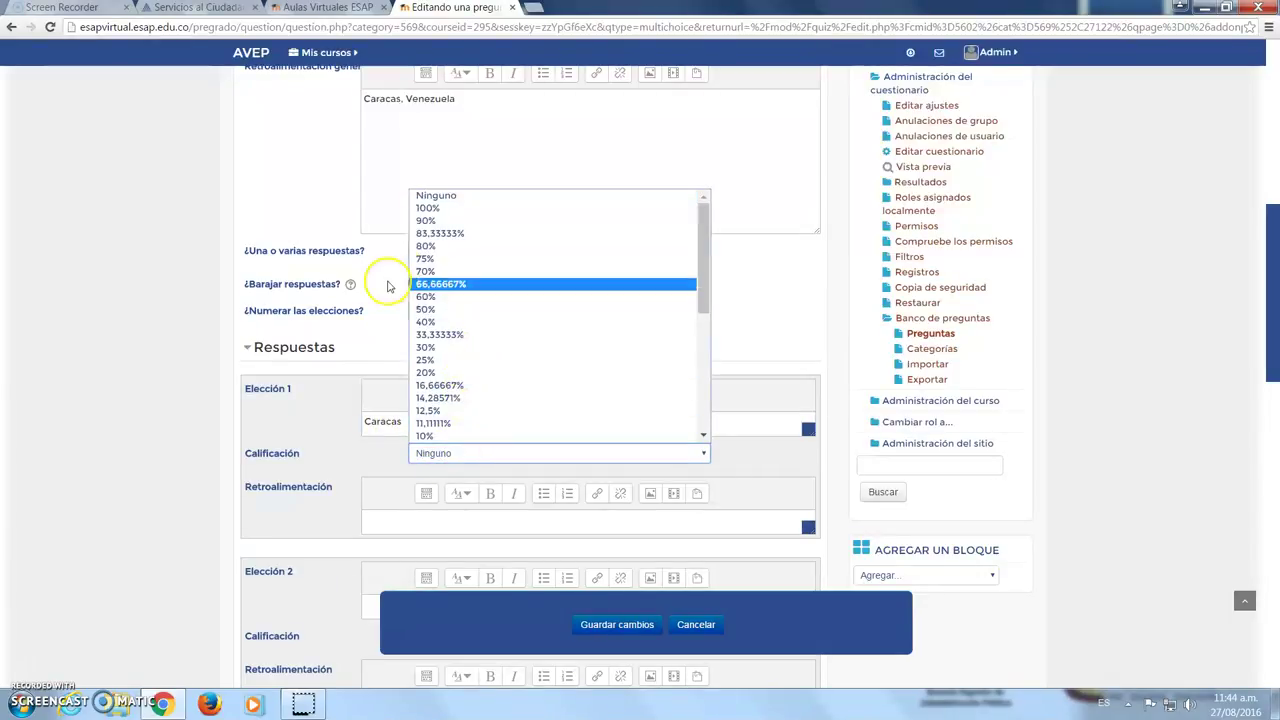
click(428, 208)
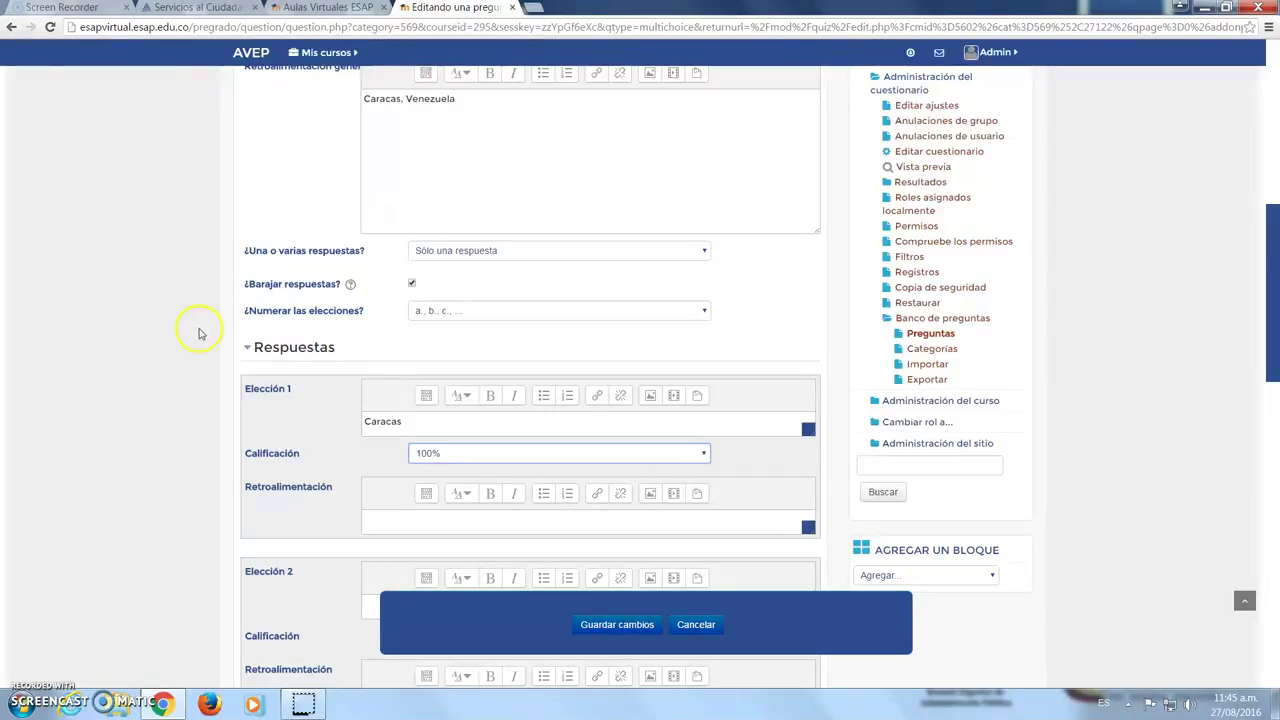
Fill in the second answer choice with Bogota, leaving its grade at Ninguno
scroll(250, 400, down, 2)
click(431, 477)
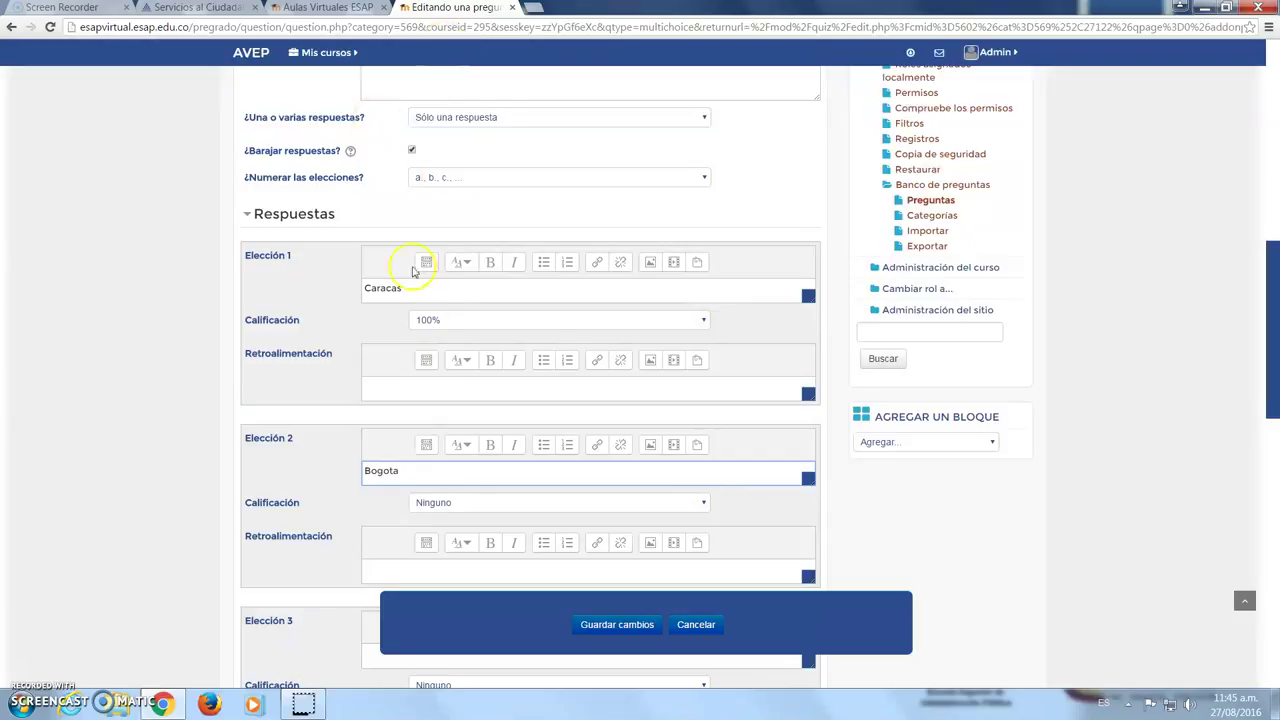
click(440, 502)
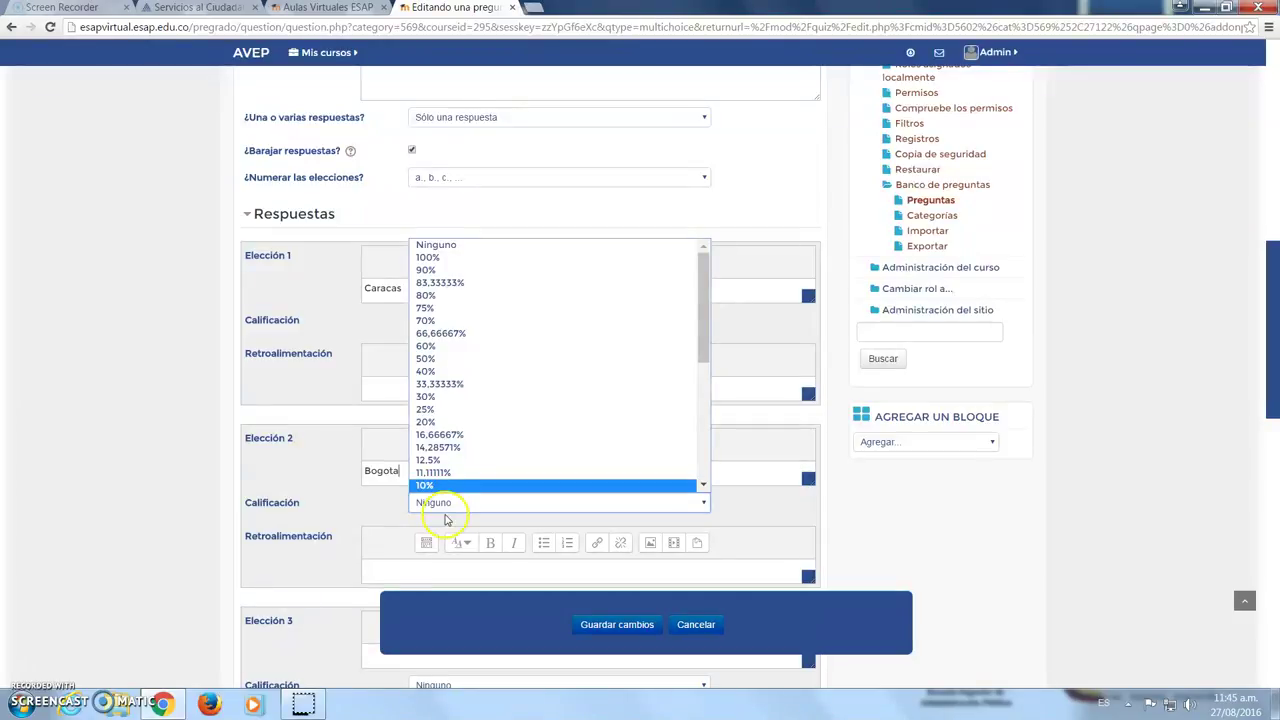
click(445, 502)
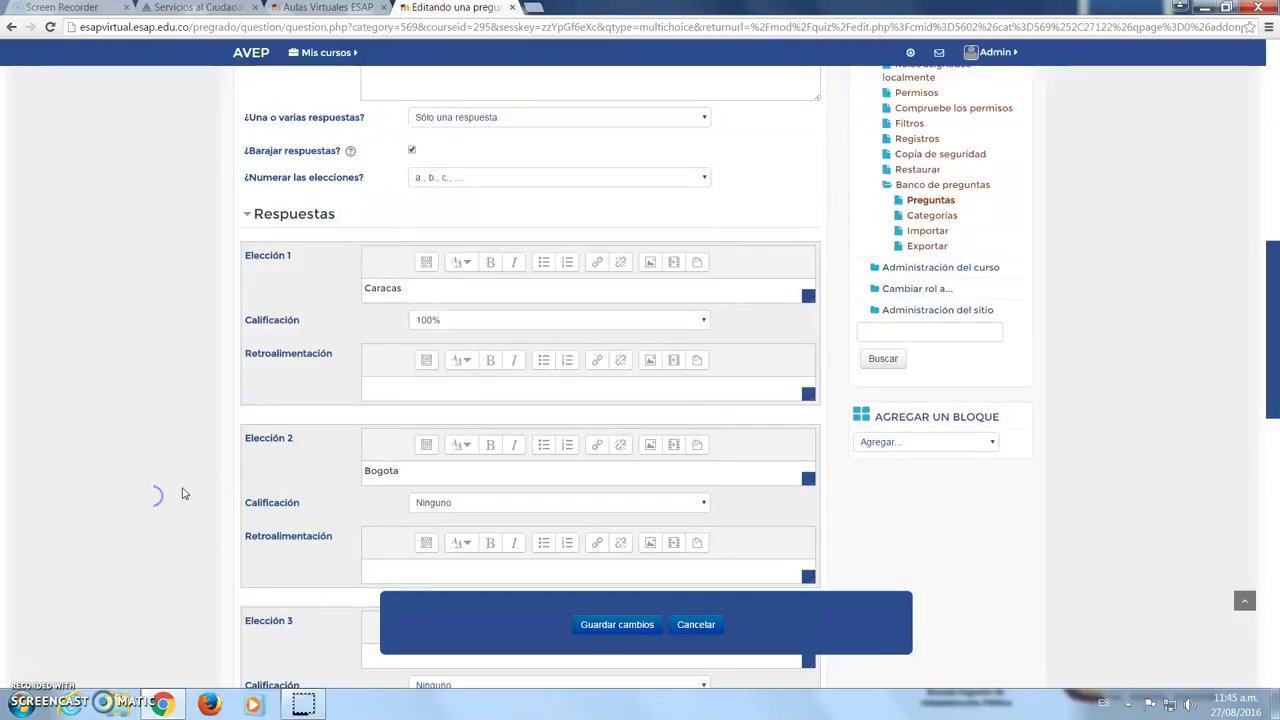
Fill in the third answer choice with Lima and the fourth with Quito
scroll(186, 491, down, 1)
scroll(432, 577, down, 2)
click(395, 450)
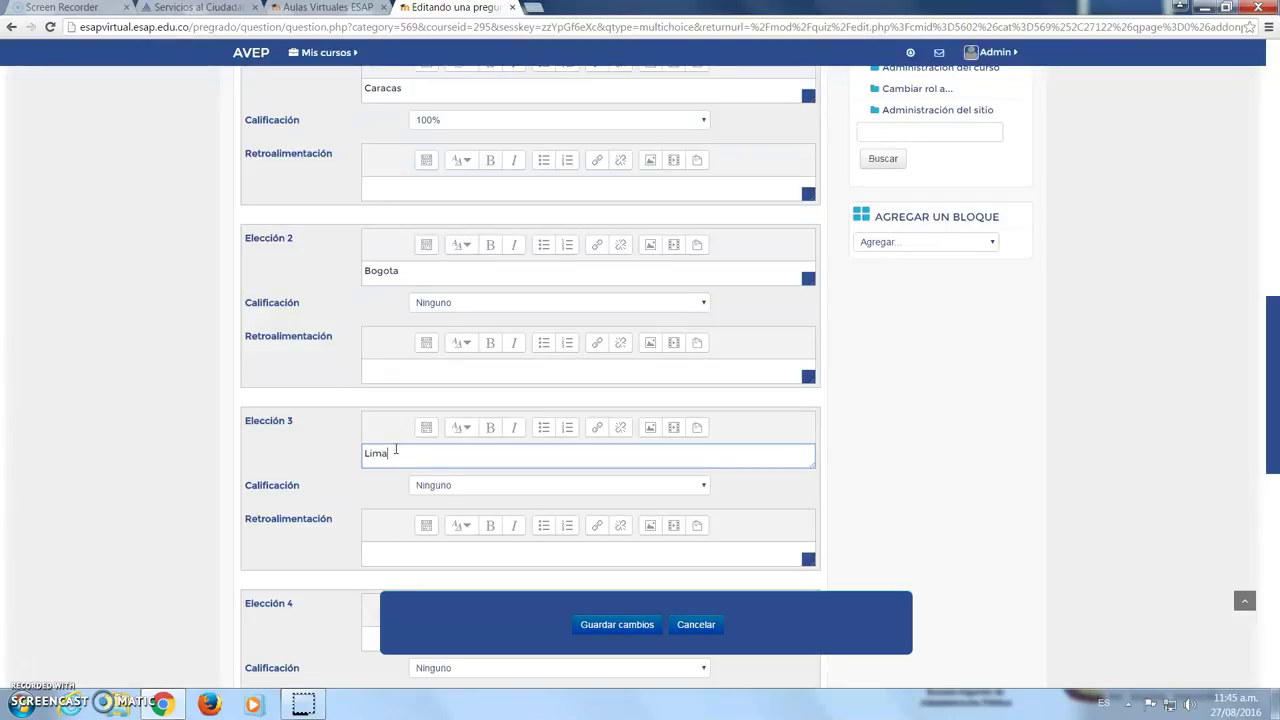
scroll(234, 445, down, 2)
click(376, 503)
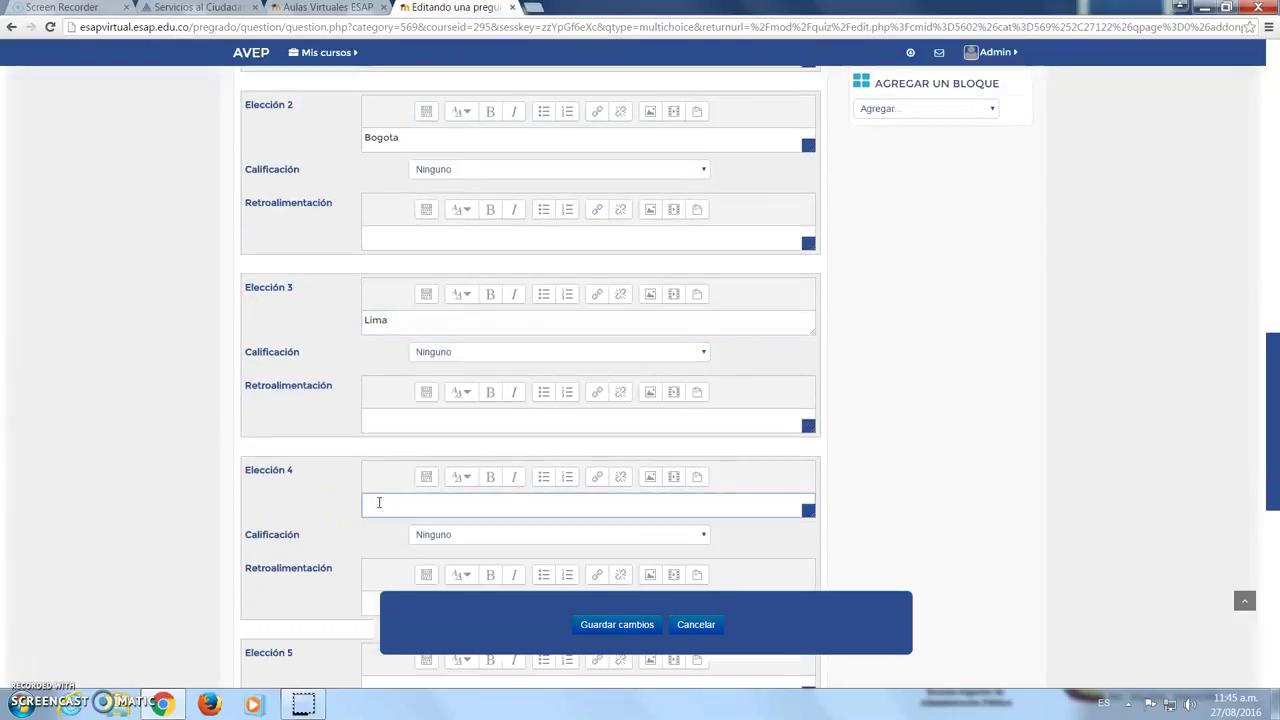
text(Qu)
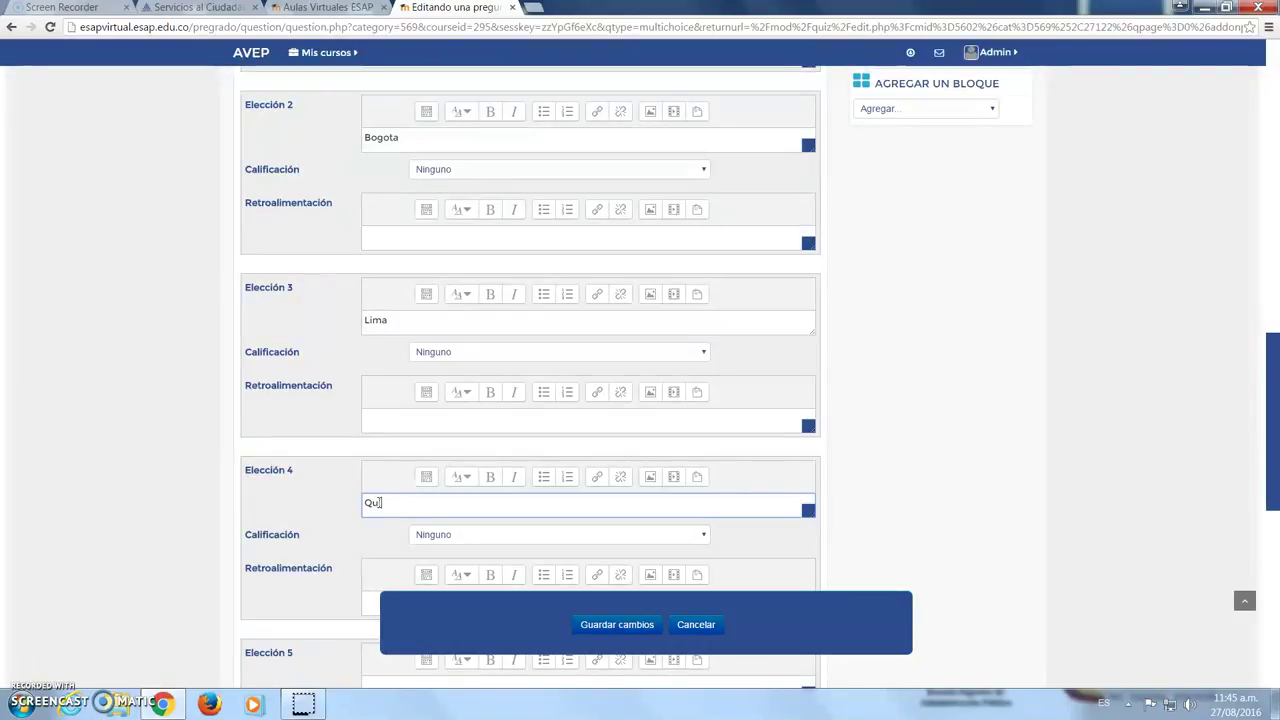
Save the new multiple-choice question to the quiz, leaving the fifth answer choice blank
scroll(182, 380, down, 3)
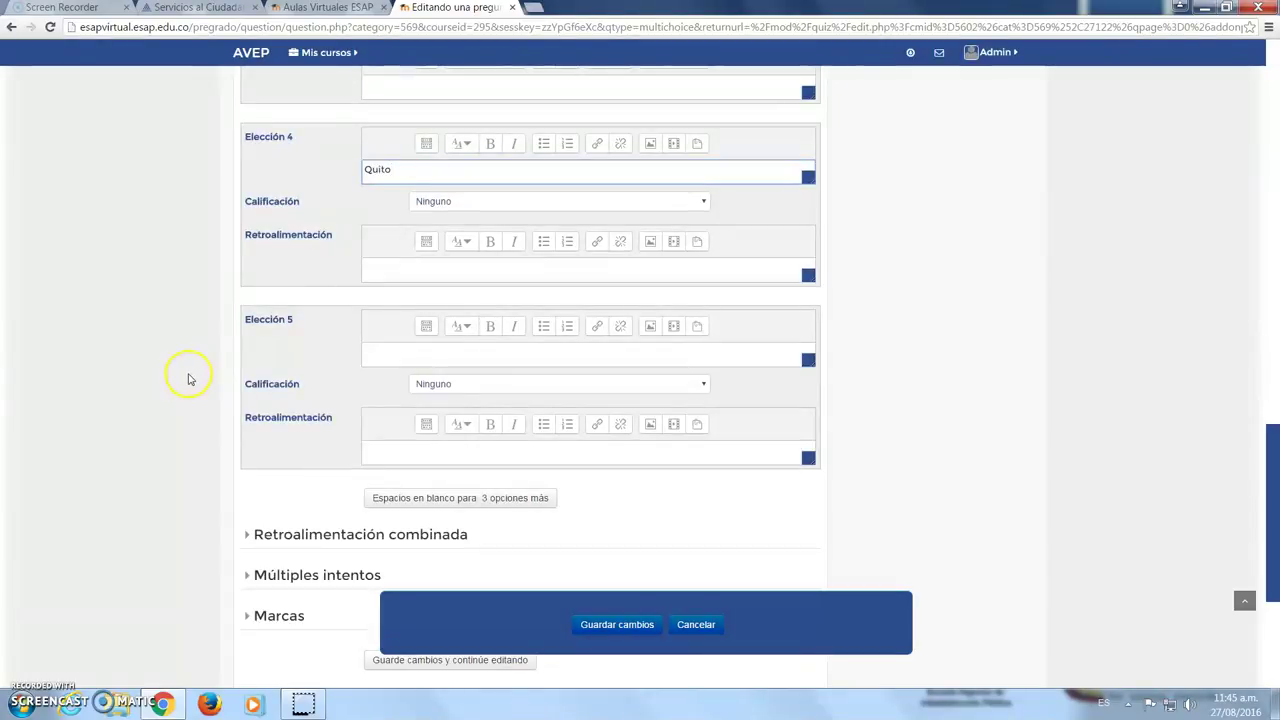
scroll(188, 379, down, 3)
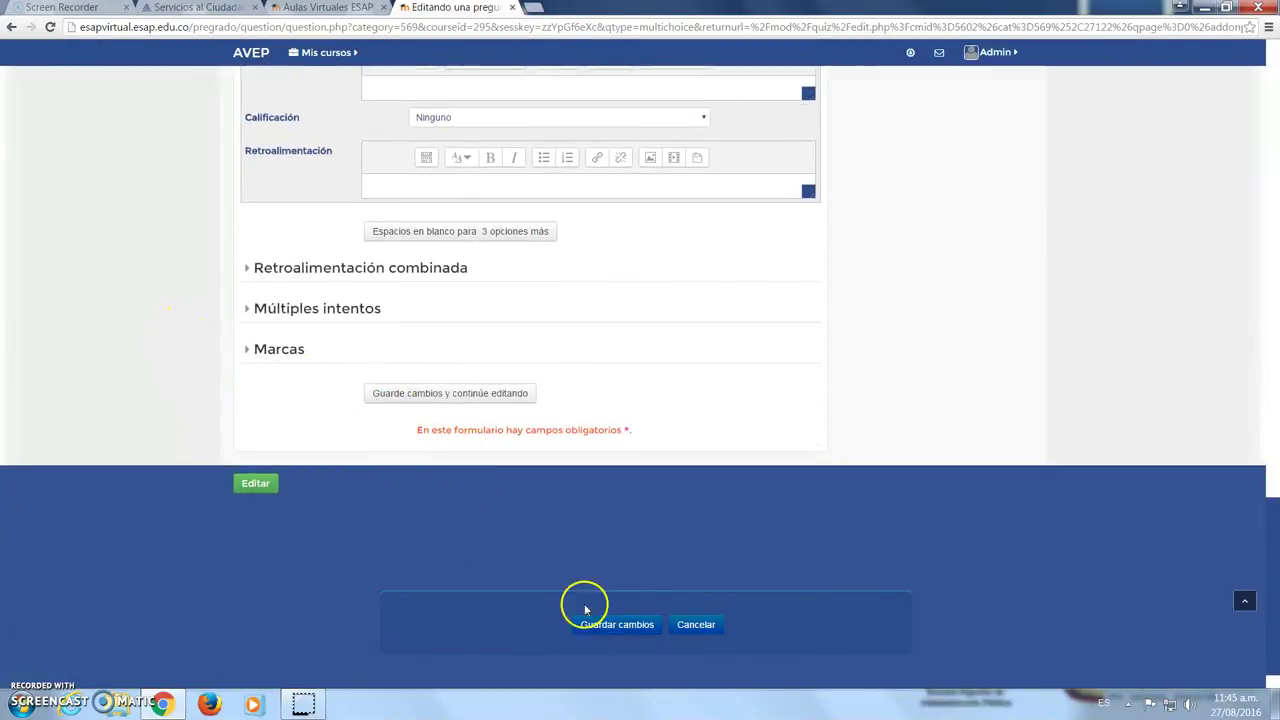
click(614, 626)
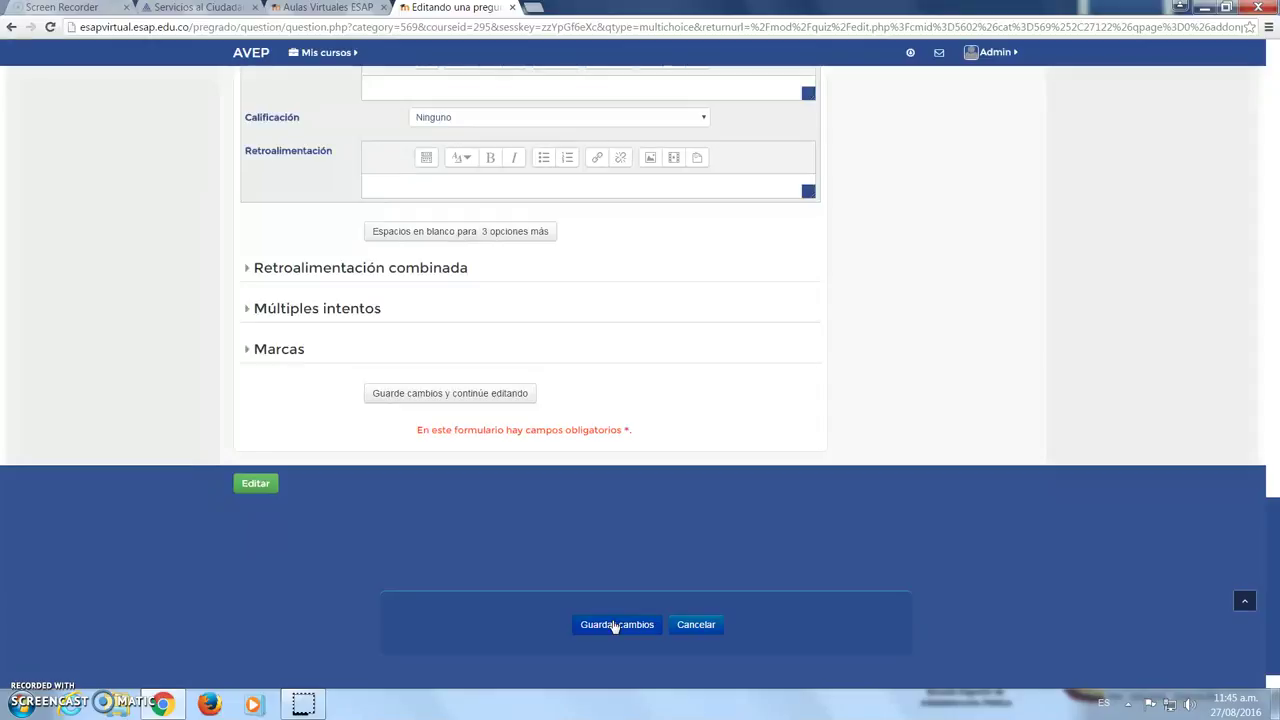
click(614, 626)
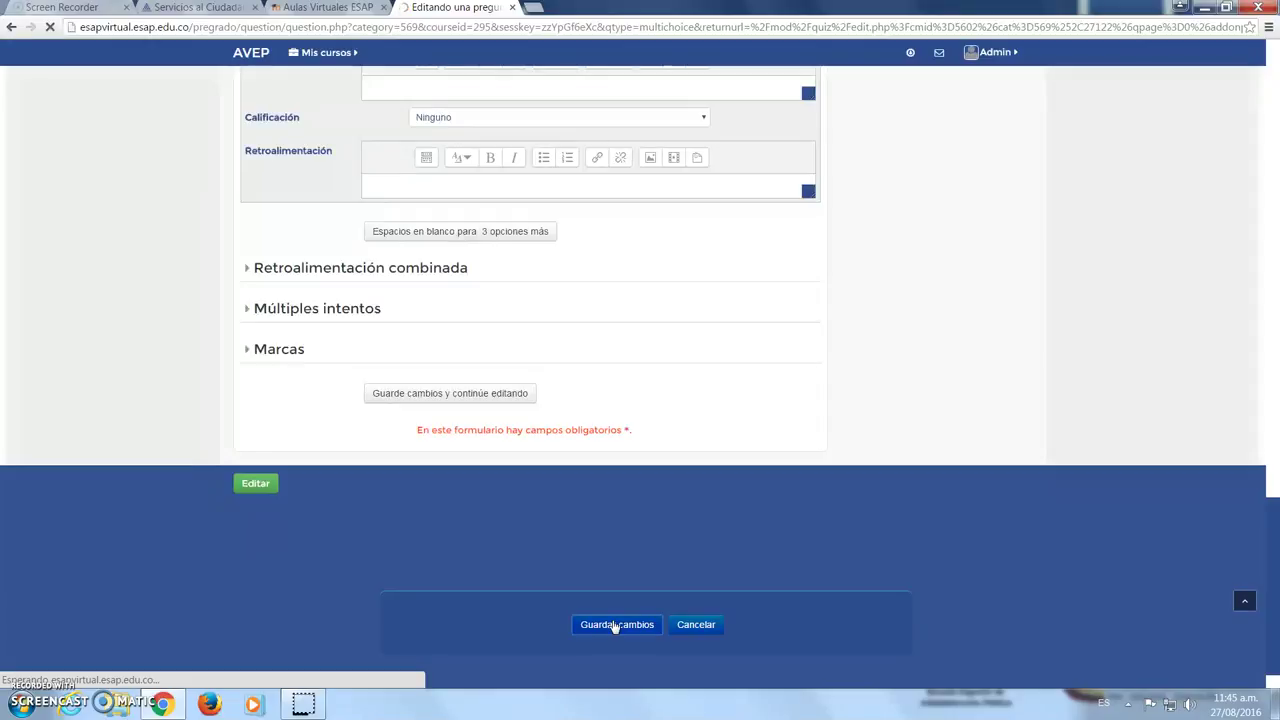
click(528, 497)
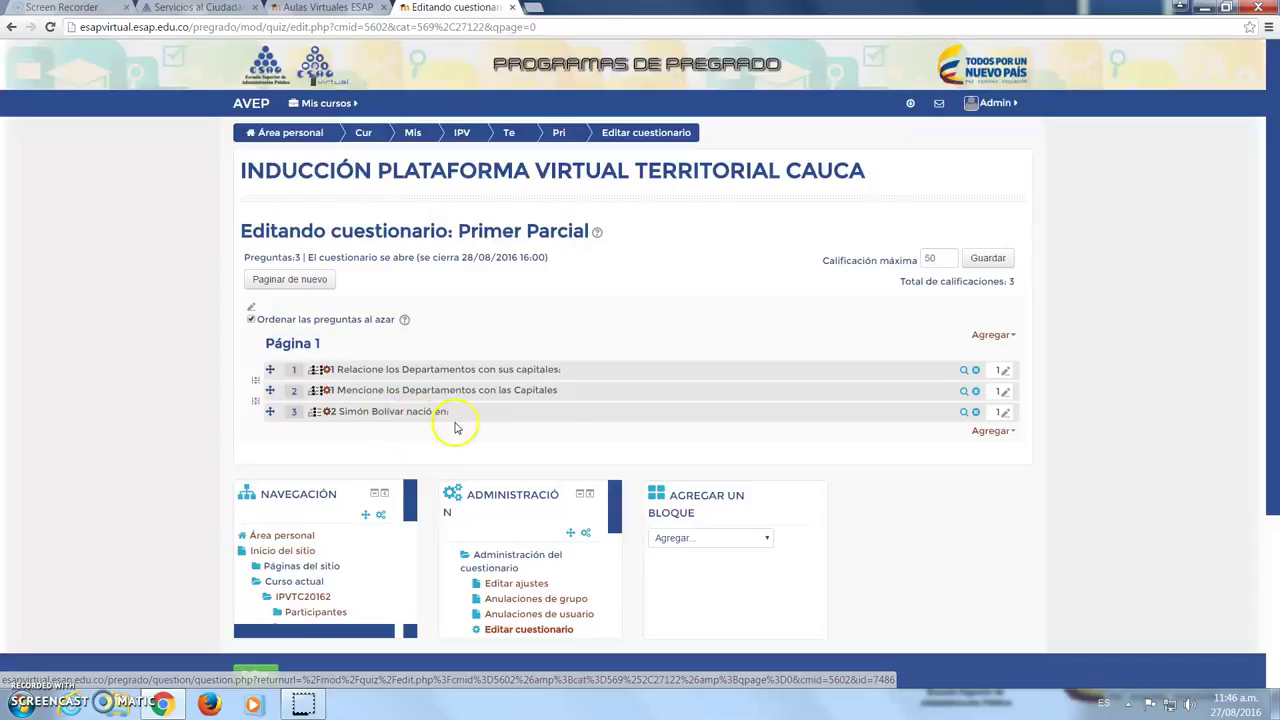
Preview the Simón Bolívar question from the quiz, answer it with Lima and save the response
click(964, 412)
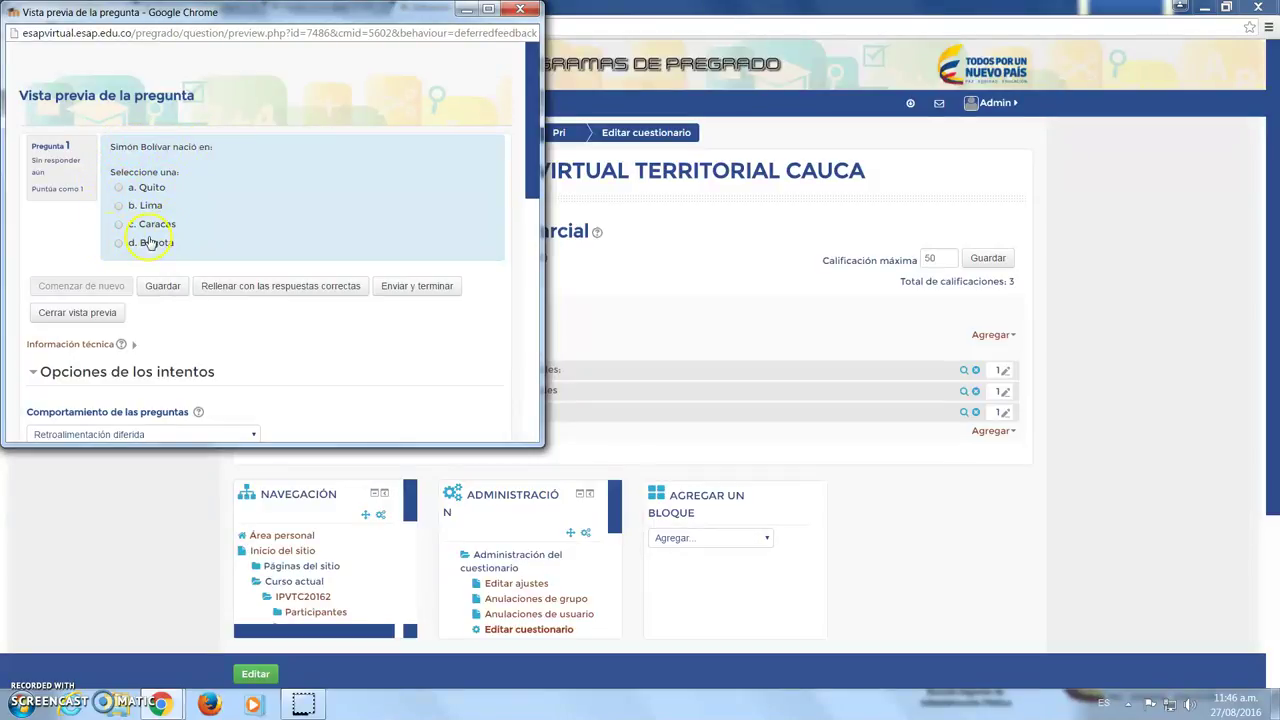
click(118, 205)
click(165, 287)
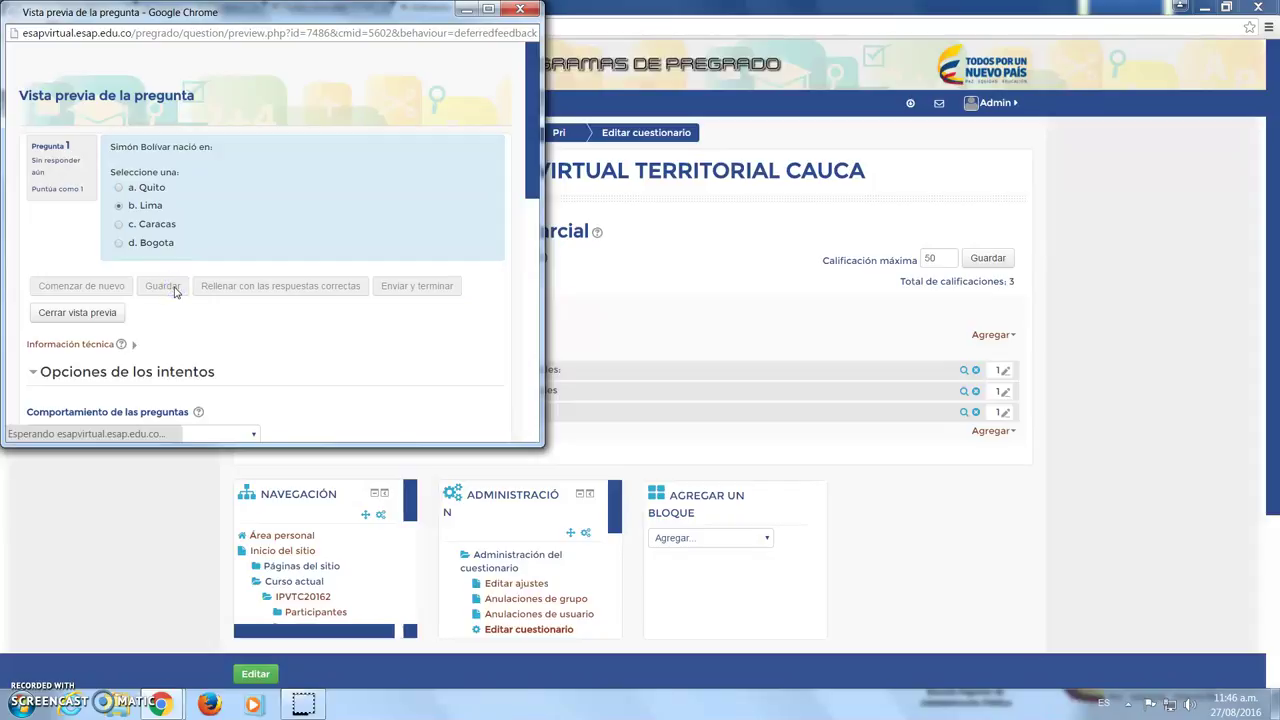